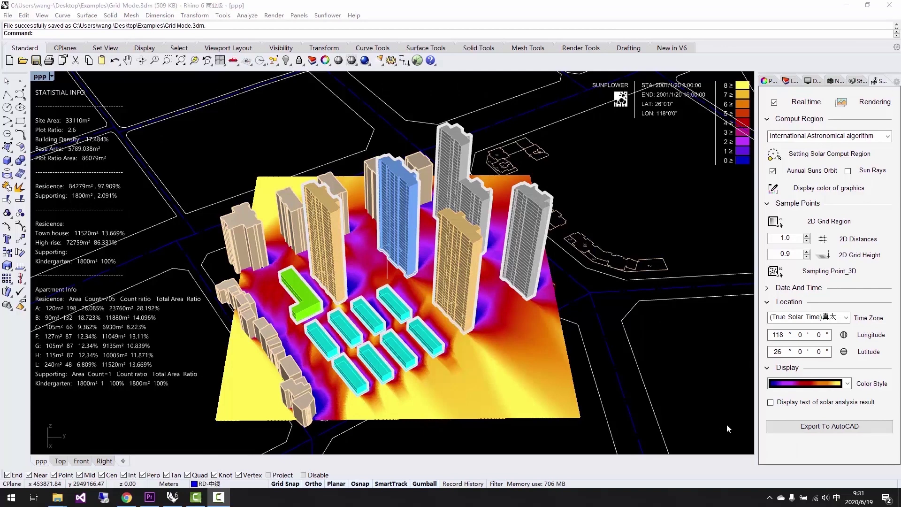
# Export the solar analysis to AutoCAD as Grid Mode.dwg in the Examples folder, without opening the saved file.
pyautogui.click(822, 426)
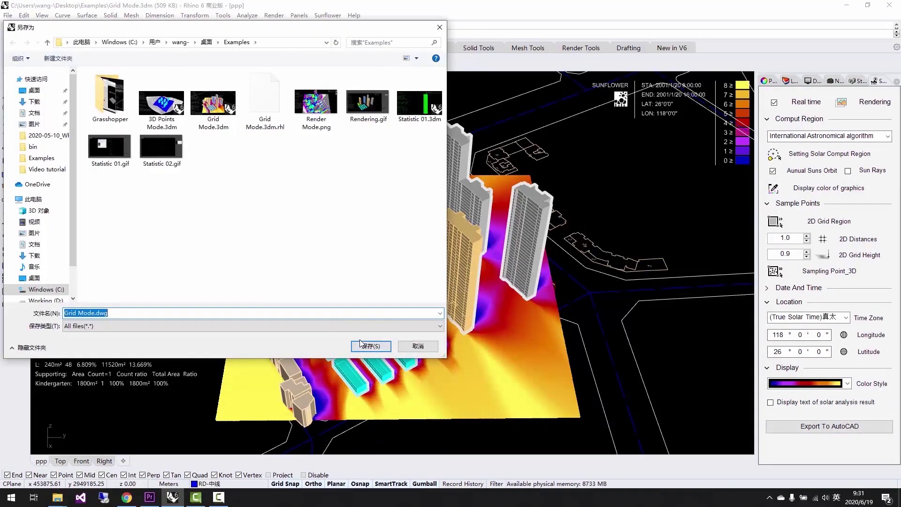
pyautogui.click(366, 345)
pyautogui.click(505, 281)
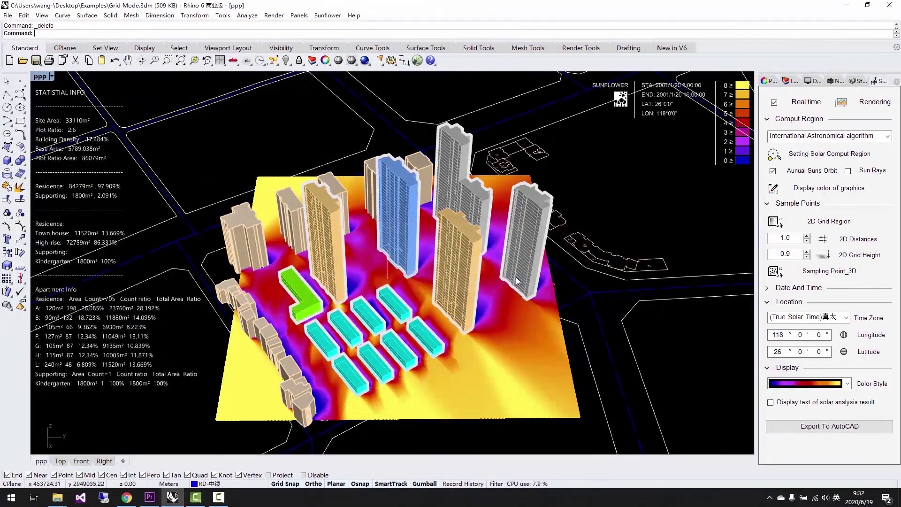
# Export the building statistics to Excel as Grid Mode.xlsx and open the saved workbook to view it.
pyautogui.click(858, 81)
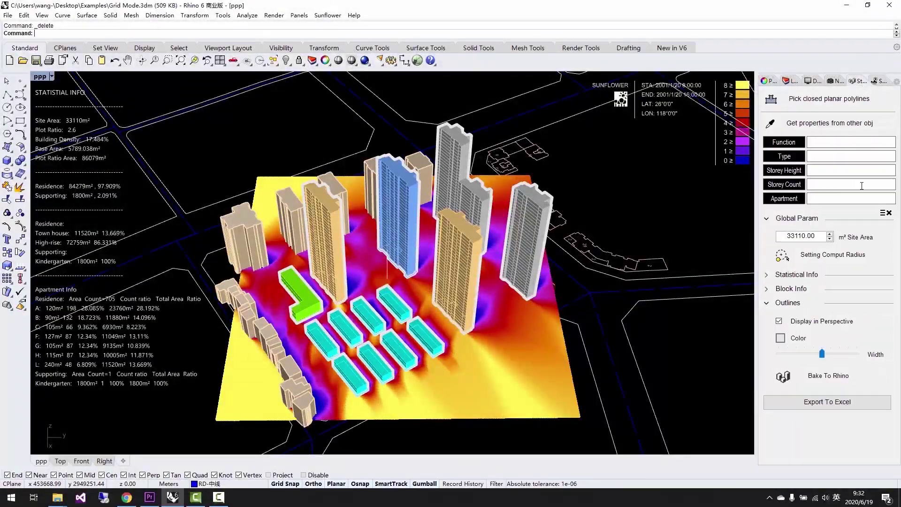
pyautogui.click(828, 402)
pyautogui.click(373, 347)
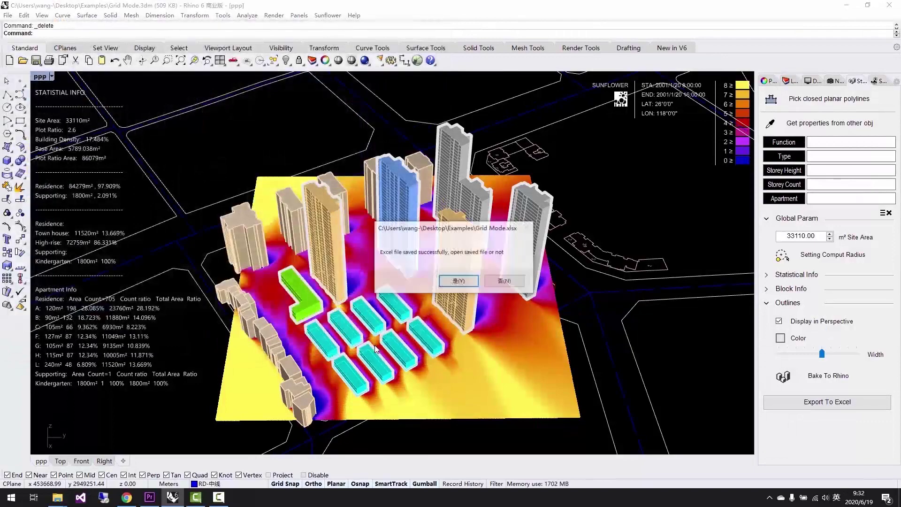
pyautogui.click(465, 284)
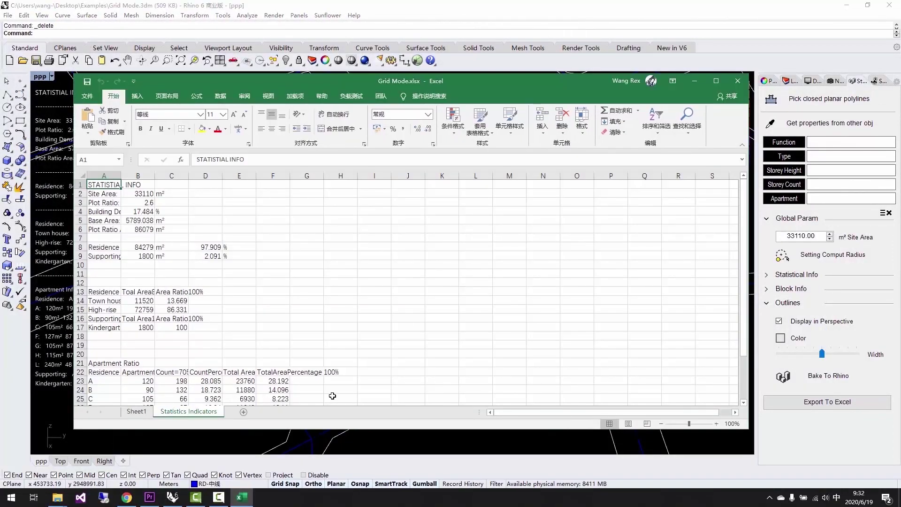
pyautogui.click(244, 499)
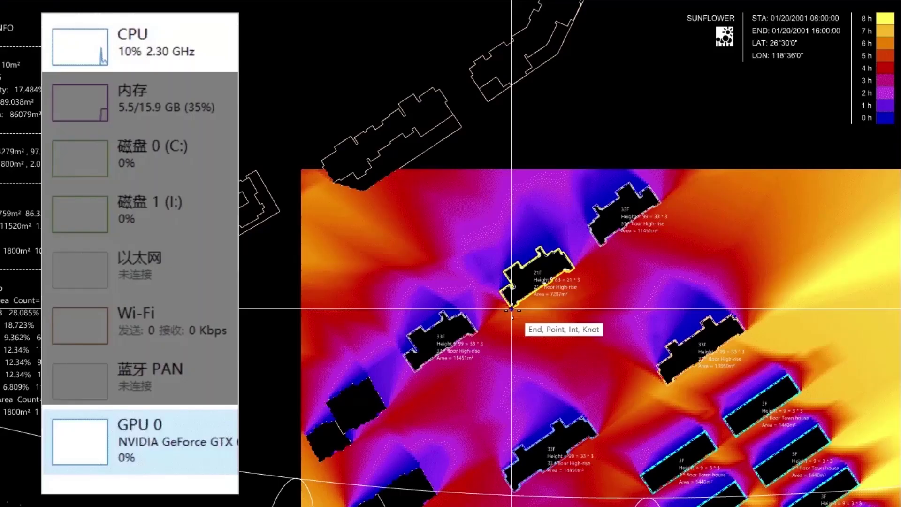
# Move the selected 21-storey high-rise diagonally toward the neighbouring 33-storey block in plan view.
pyautogui.moveTo(512, 309); pyautogui.dragTo(478, 334)
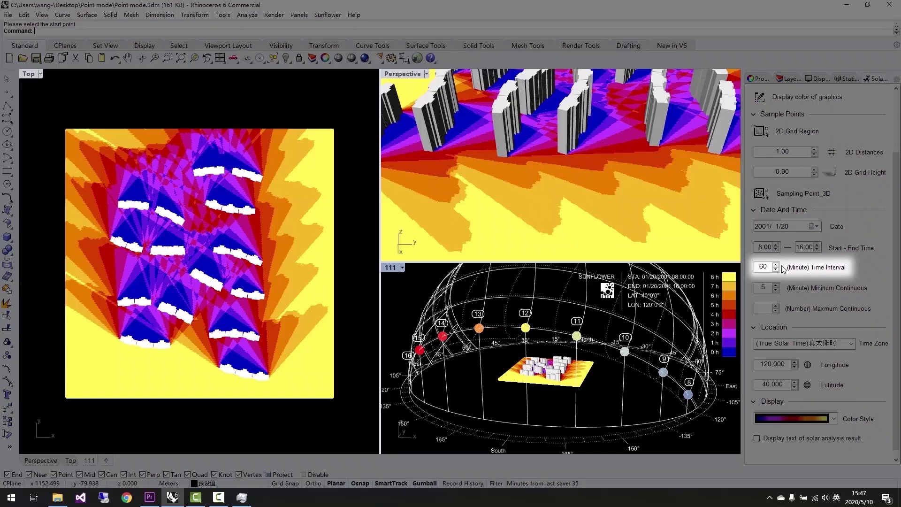
# Shorten the time interval of the solar analysis in Point mode.3dm.
pyautogui.click(776, 269)
pyautogui.click(776, 270)
pyautogui.click(776, 270)
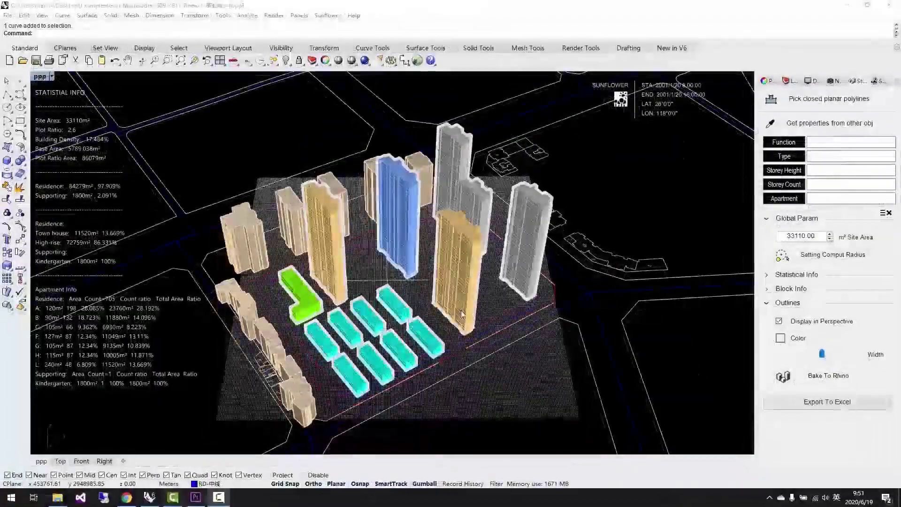
# Try other storey counts on the front tan high-rise and restore its storey count to 33.
pyautogui.click(462, 314)
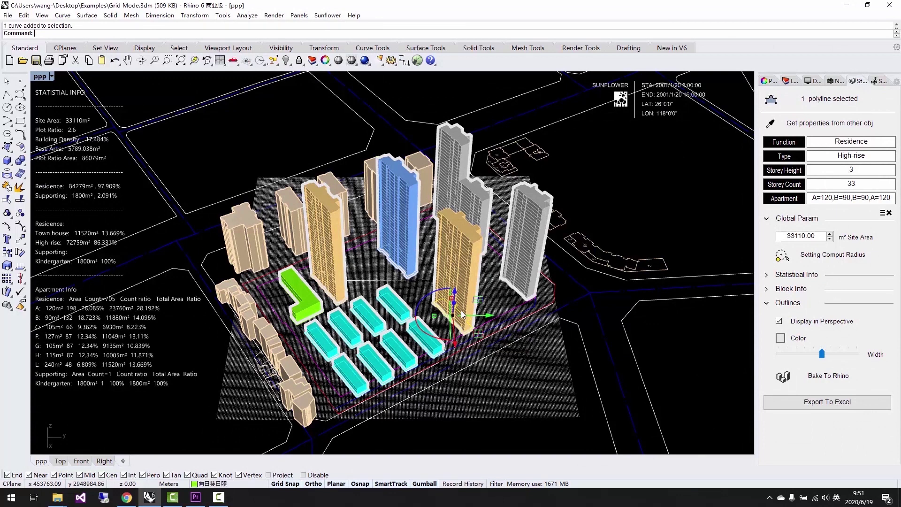
pyautogui.doubleClick(855, 185)
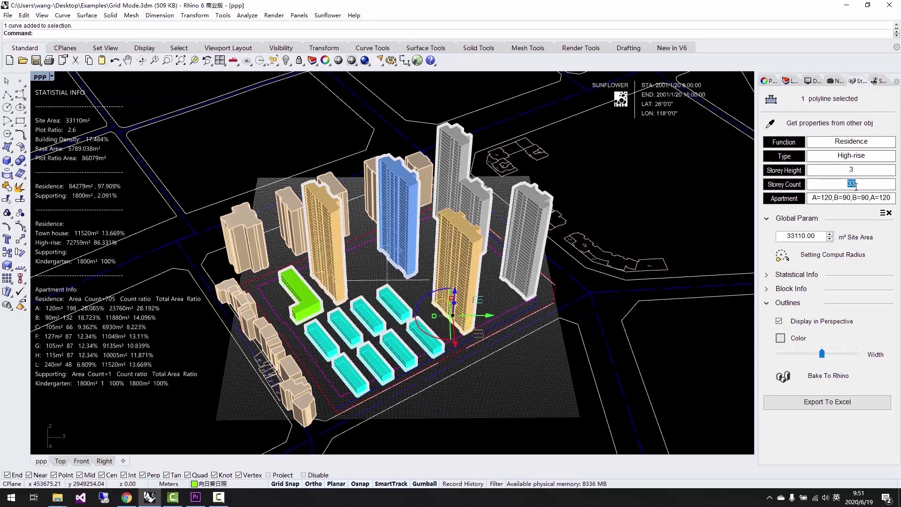
pyautogui.write('1')
pyautogui.press('BackSpace')
pyautogui.write('2')
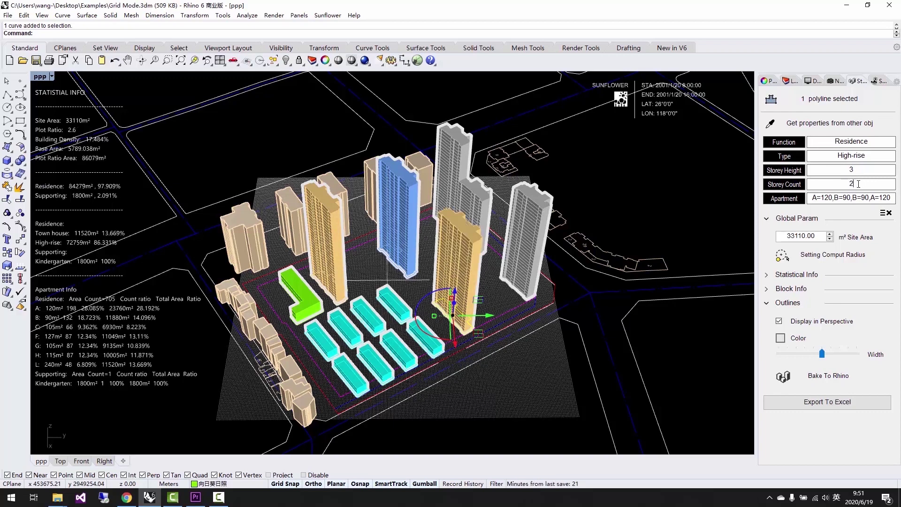
pyautogui.press('BackSpace')
pyautogui.write('11')
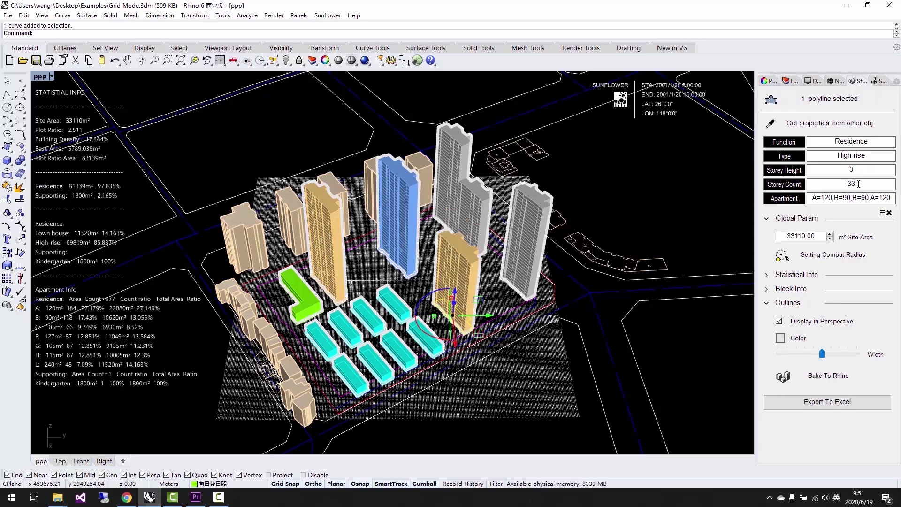
pyautogui.press('BackSpace')
pyautogui.press('BackSpace')
pyautogui.write('33')
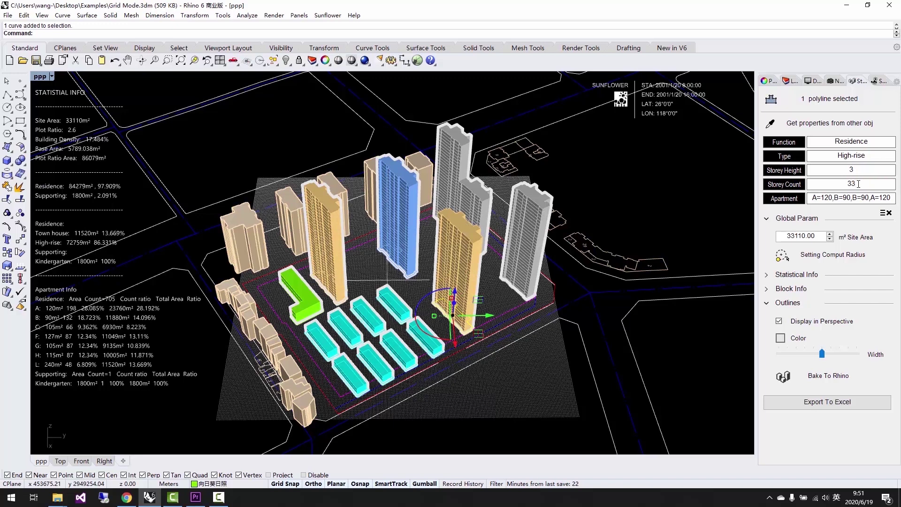
# Turn on real-time solar analysis for the site.
pyautogui.click(885, 81)
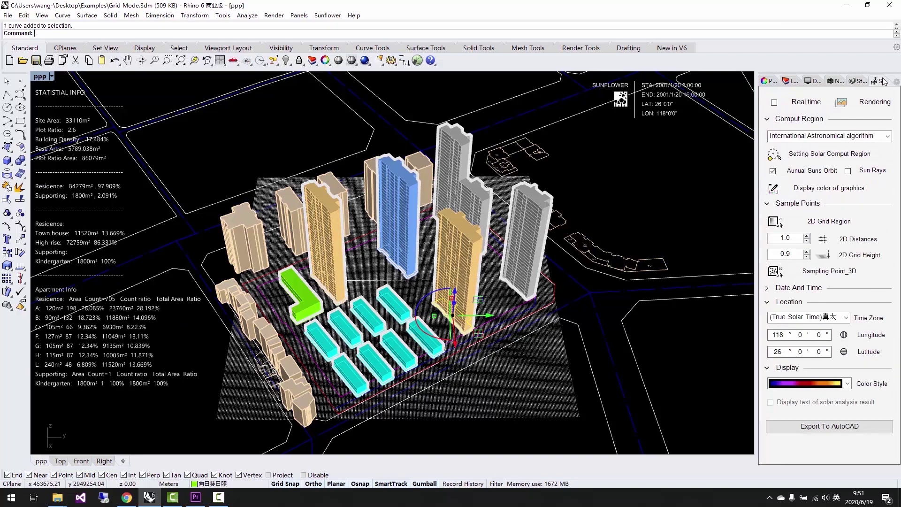
pyautogui.click(775, 103)
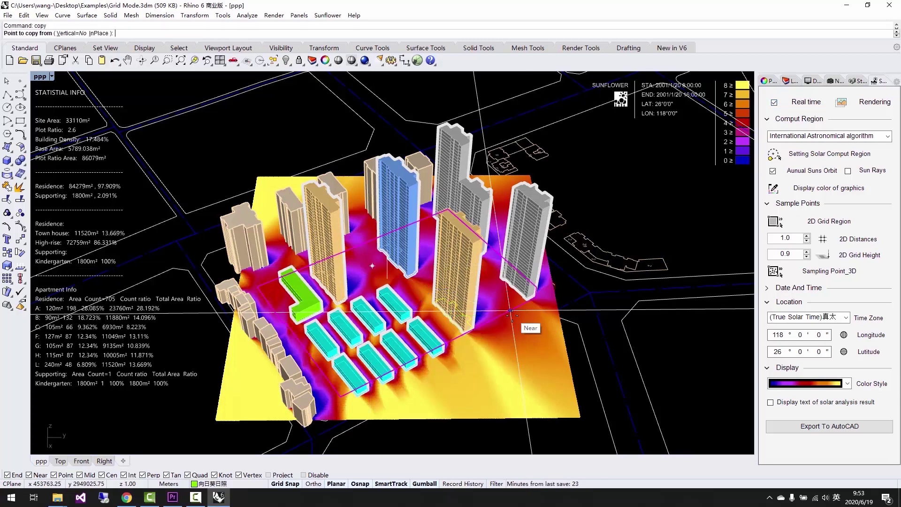
# Try copying the front tan high-rise to two spots near the grid's empty front corner, deleting each copy.
pyautogui.click(583, 388)
pyautogui.press('Return')
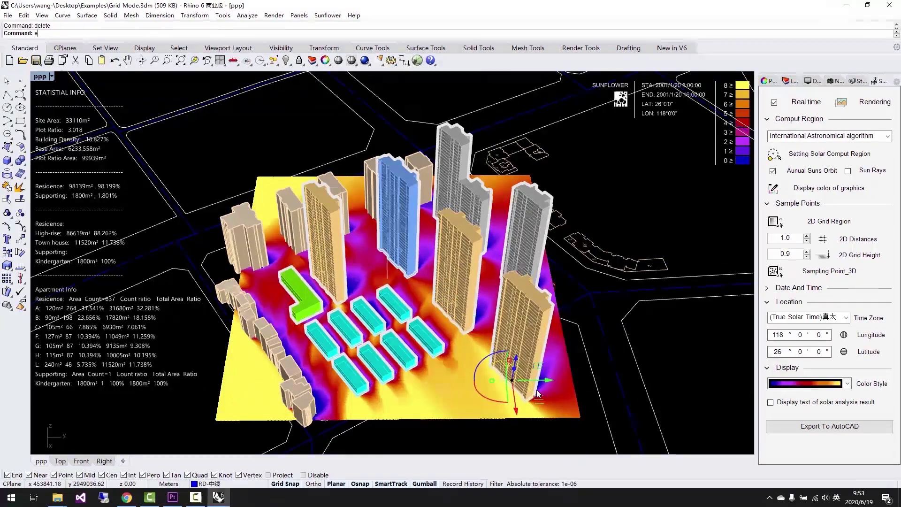
pyautogui.press('Delete')
pyautogui.press('Return')
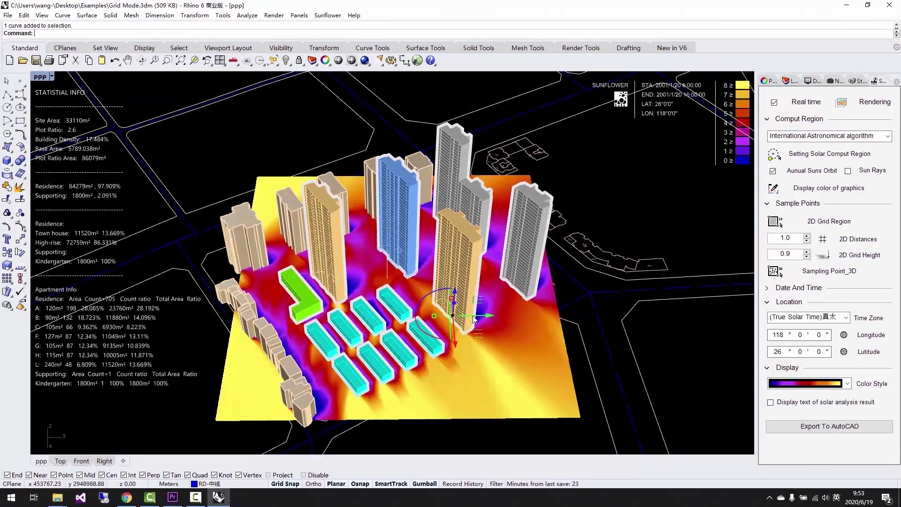
pyautogui.click(496, 305)
pyautogui.click(554, 353)
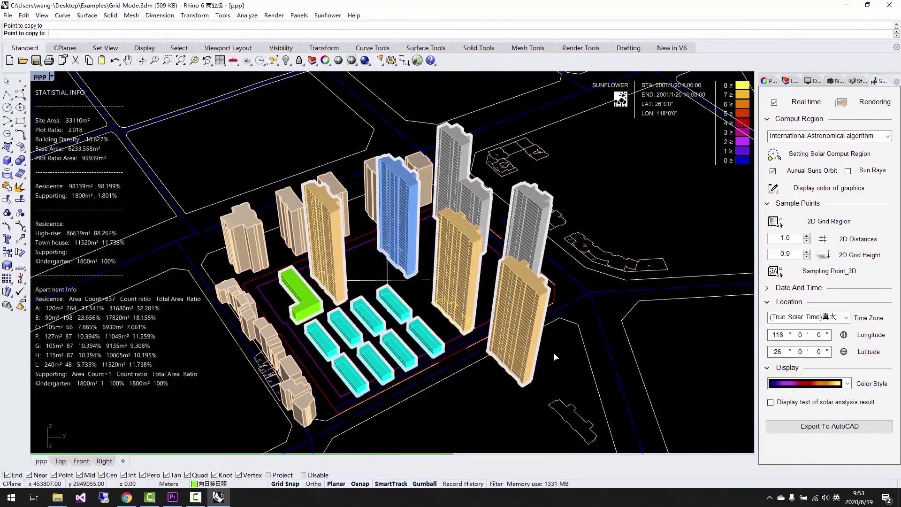
pyautogui.press('Return')
pyautogui.press('Delete')
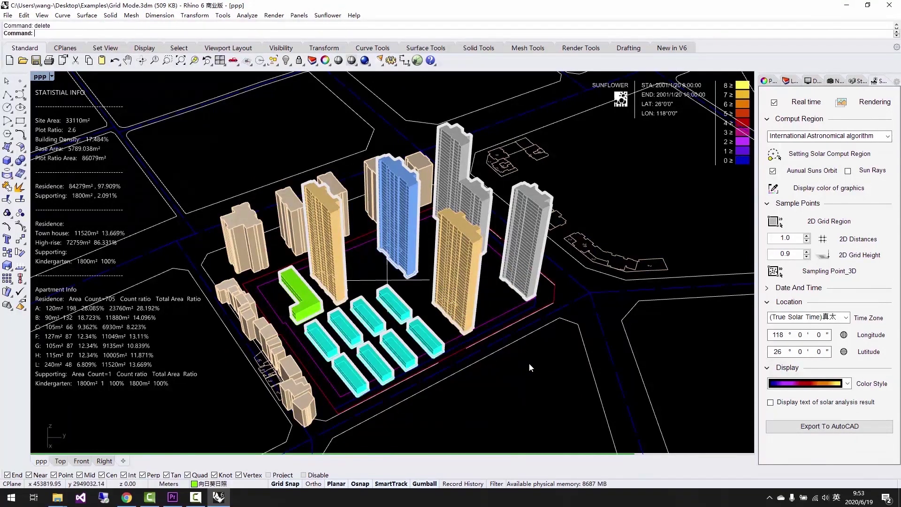
# Copy the front tan high-rise once more toward the grid's empty corner and start erasing the copy.
pyautogui.press('Return')
pyautogui.click(496, 305)
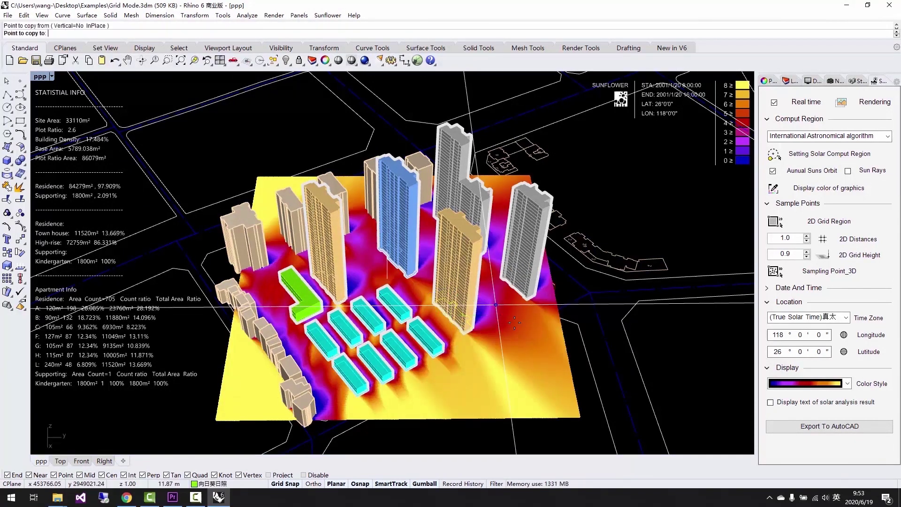
pyautogui.click(554, 353)
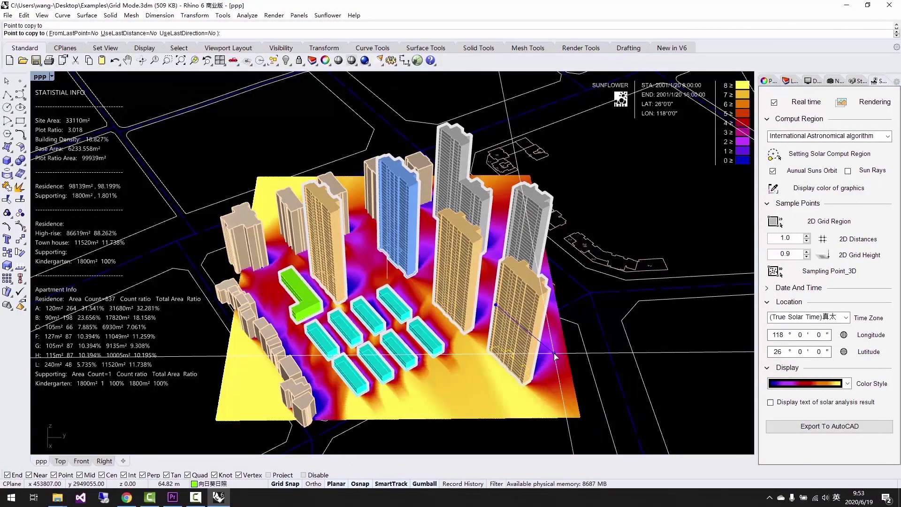
pyautogui.press('Return')
pyautogui.write('e')
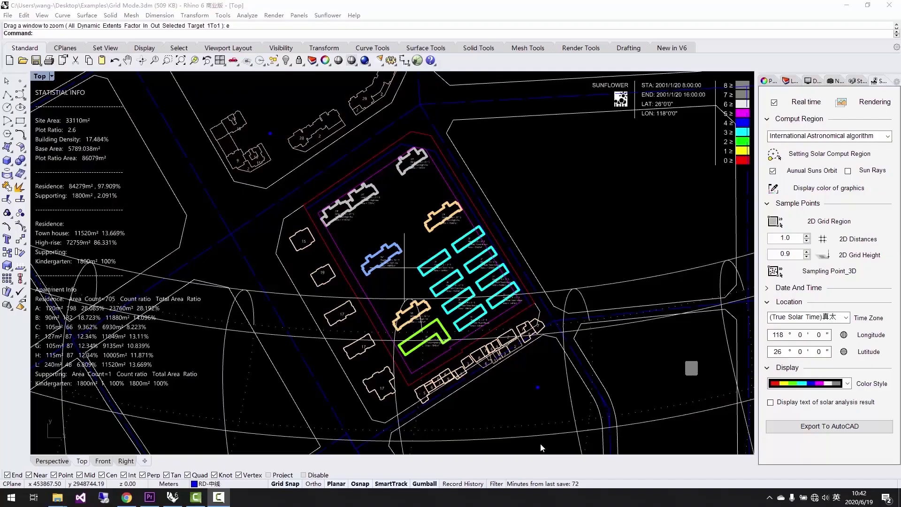
# Define the 2D grid region in plan view between the two blue points at opposite corners of the site.
pyautogui.click(798, 221)
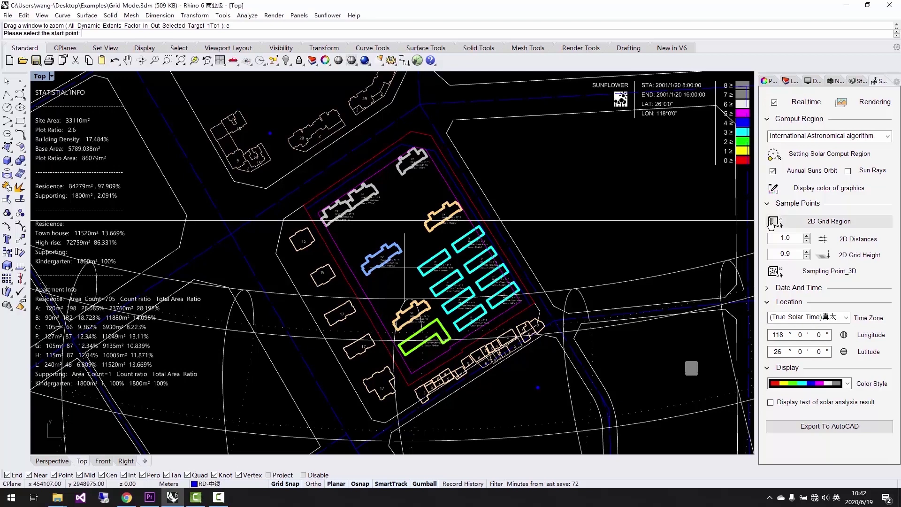
pyautogui.click(270, 133)
pyautogui.click(536, 387)
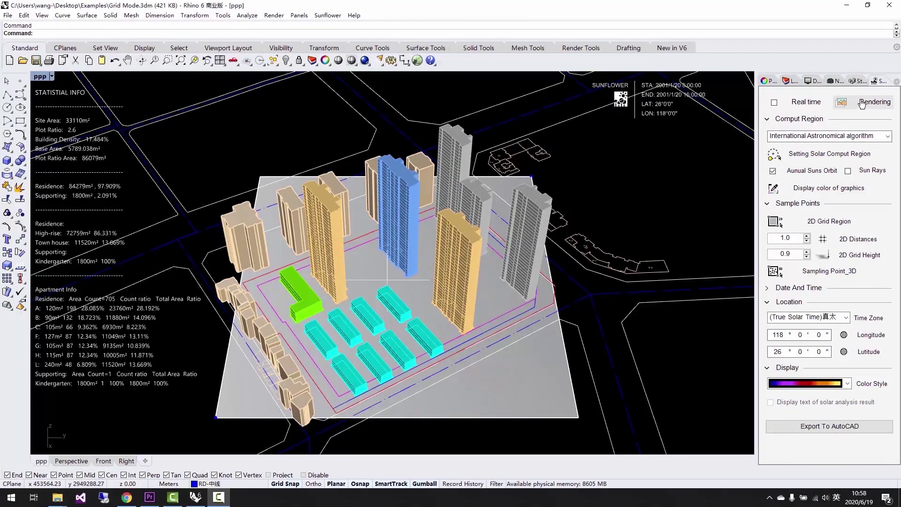
# Render the solar analysis of the grid region.
pyautogui.click(862, 103)
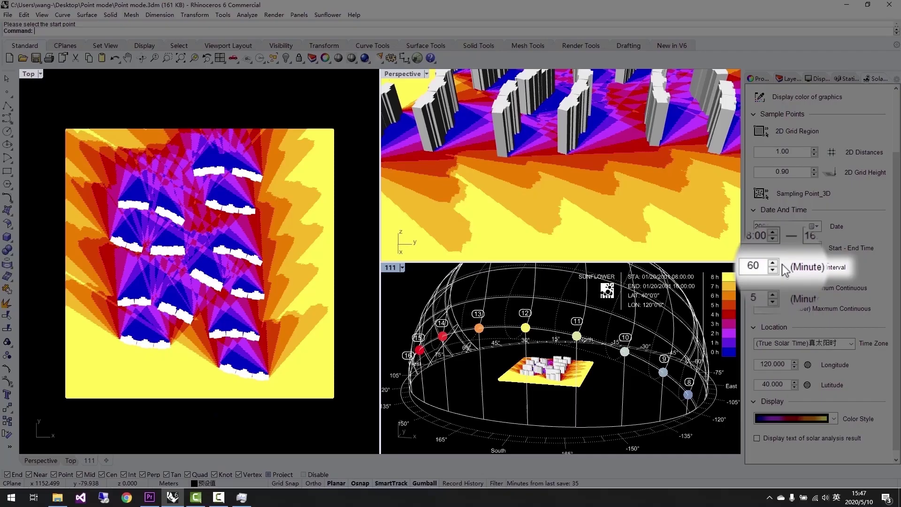
# Compare solar results by changing the time interval to 10 minutes, back to 60, and down to 5 minutes.
pyautogui.scroll(-5, 783, 272)
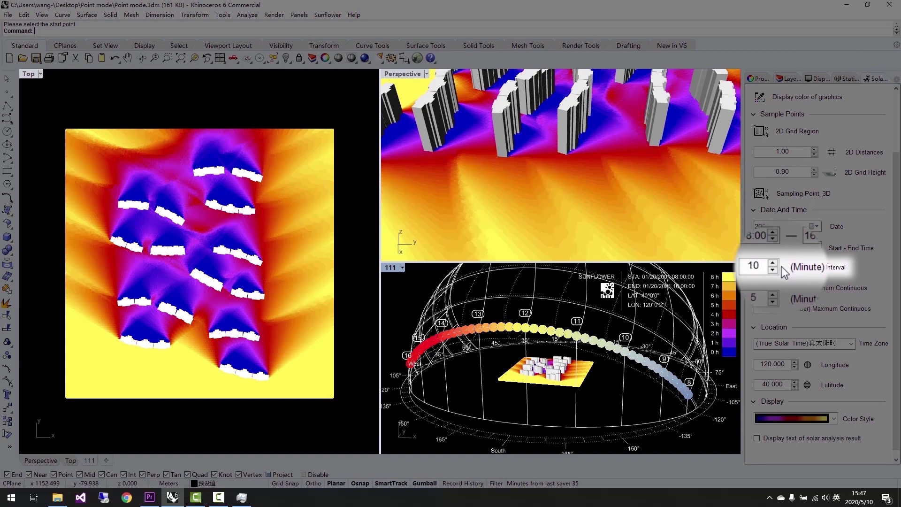
pyautogui.scroll(-2, 782, 271)
pyautogui.scroll(5, 783, 272)
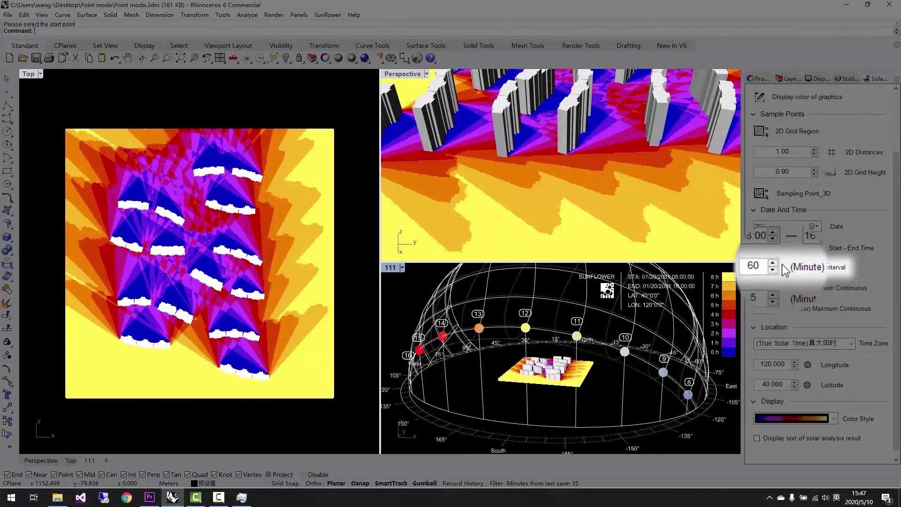
pyautogui.scroll(-4, 782, 271)
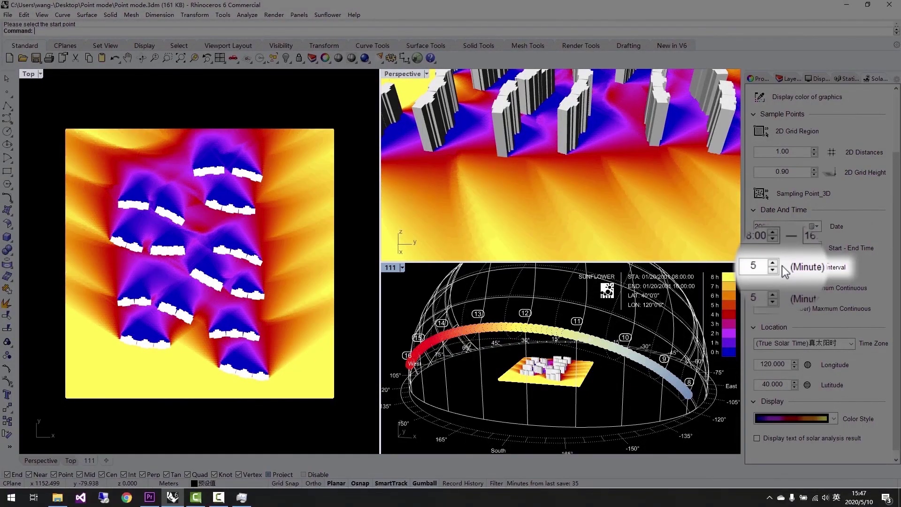
pyautogui.scroll(-1, 783, 272)
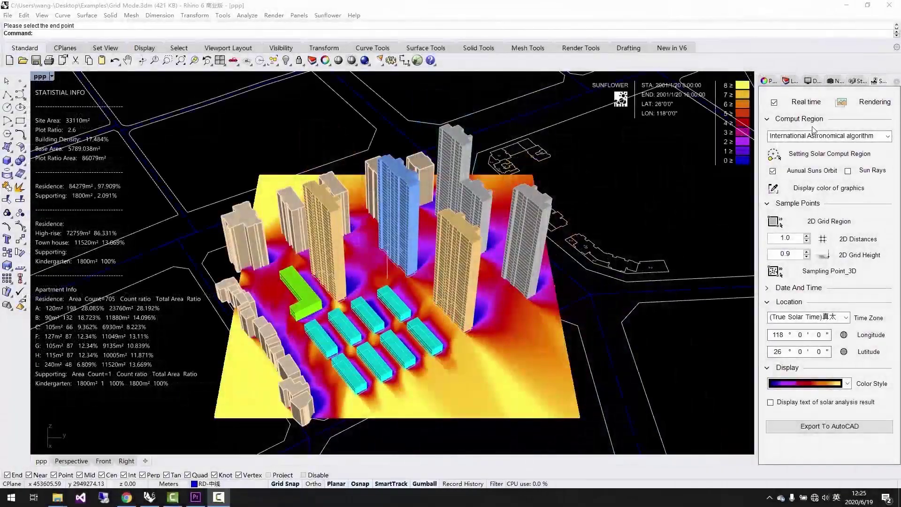
# Collapse the solar parameter groups and expand Display, Location and Sample Points again to review the settings.
pyautogui.click(812, 120)
pyautogui.click(808, 134)
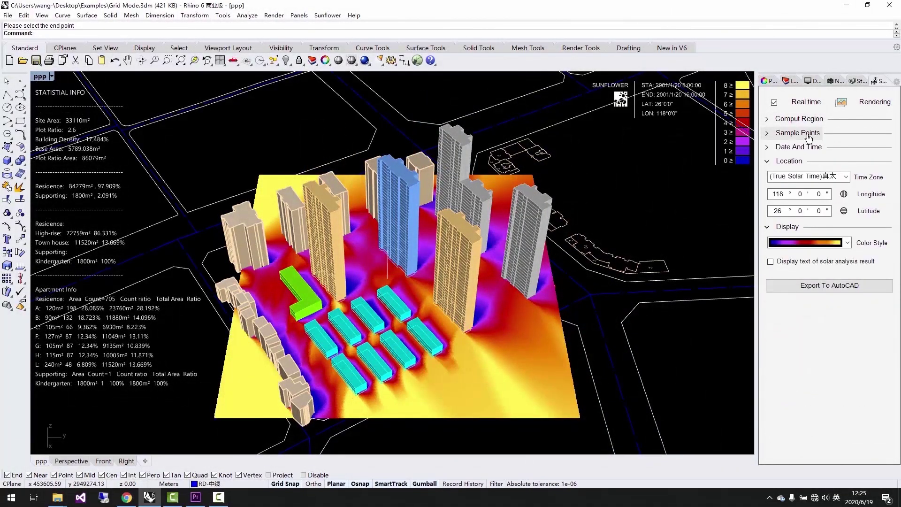
pyautogui.click(792, 163)
pyautogui.click(790, 179)
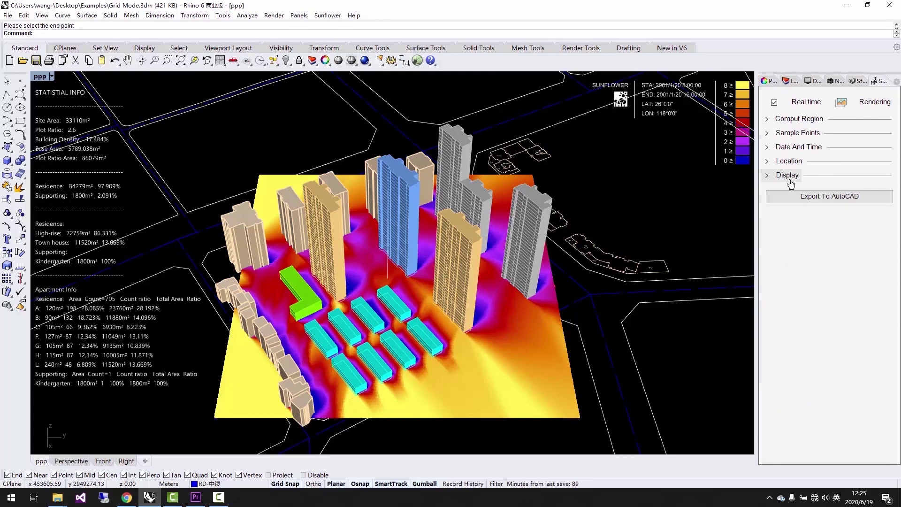
pyautogui.click(792, 182)
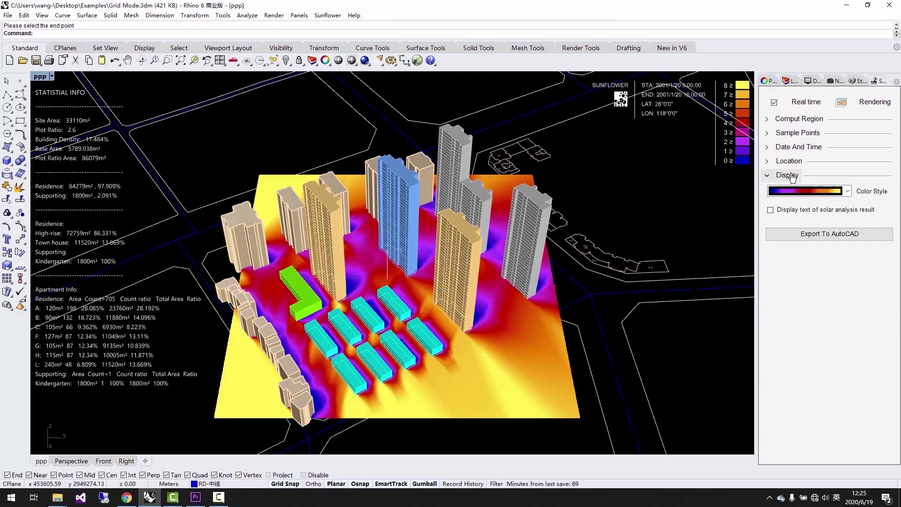
pyautogui.click(793, 162)
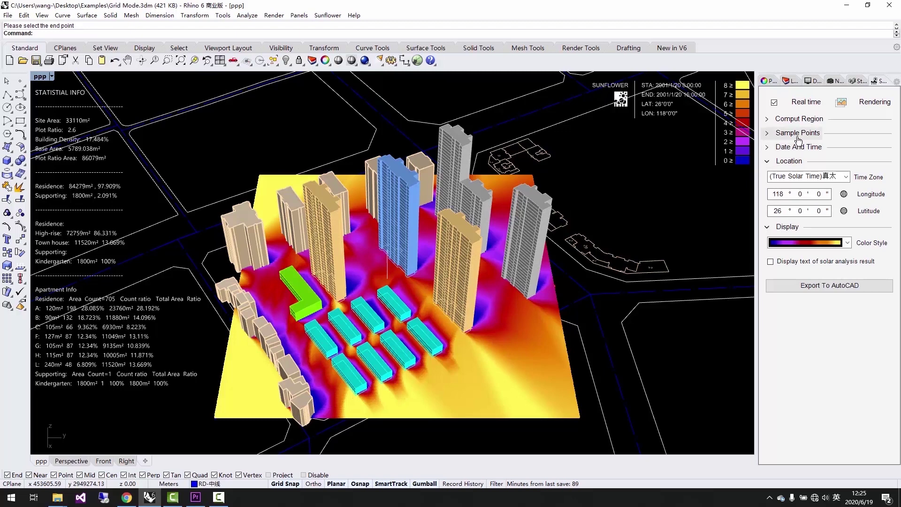
pyautogui.click(799, 135)
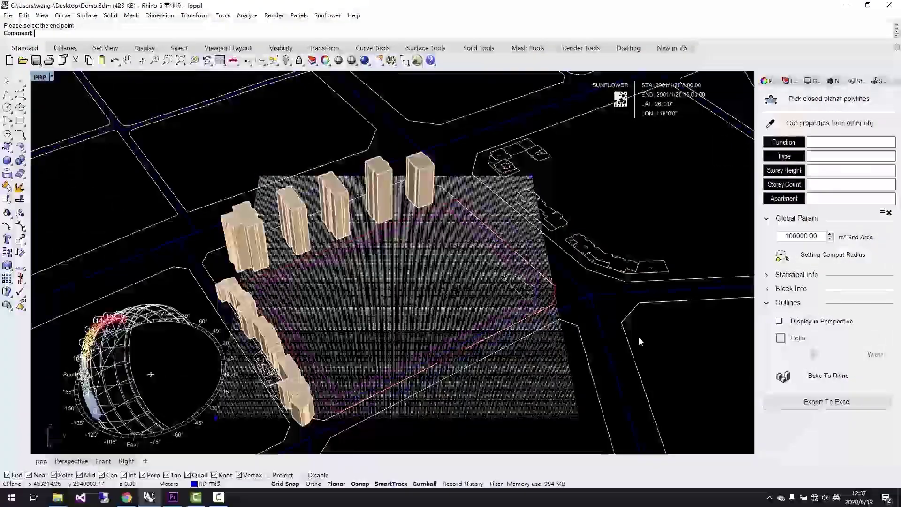
# Set the computation radius with a circle centred on the site and reaching past its boundary, and shift the grey high-rise slightly.
pyautogui.click(782, 256)
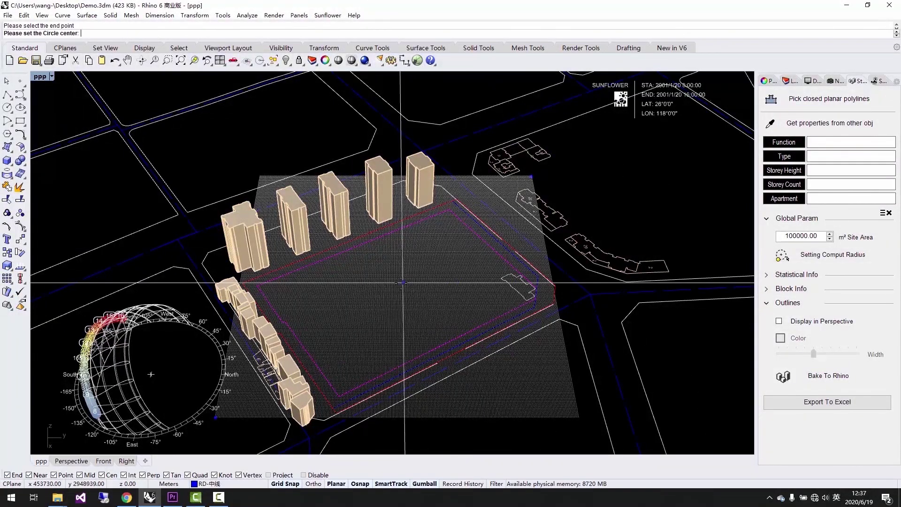
pyautogui.click(382, 276)
pyautogui.click(599, 353)
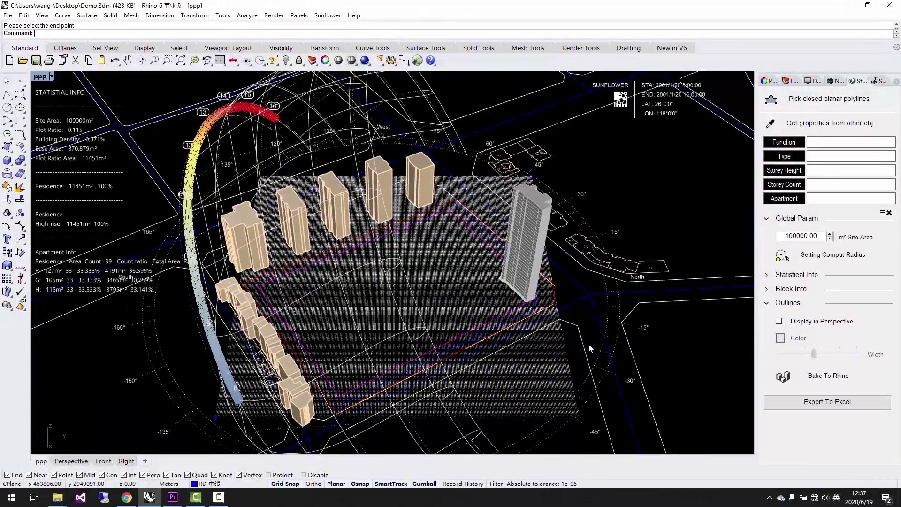
pyautogui.click(521, 295)
pyautogui.moveTo(553, 287)
pyautogui.mouseDown()
pyautogui.moveTo(691, 289)
pyautogui.moveTo(556, 291)
pyautogui.mouseUp()
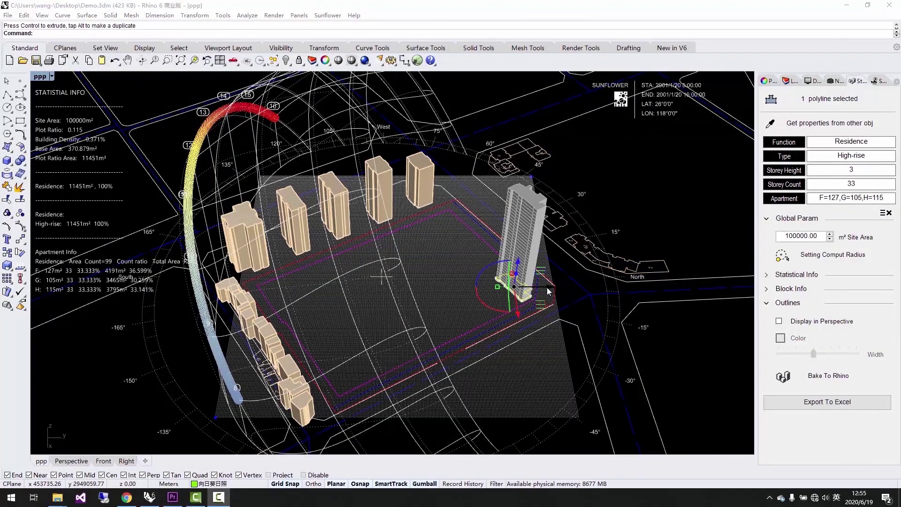
# Set the site area to 33110 m².
pyautogui.click(800, 235)
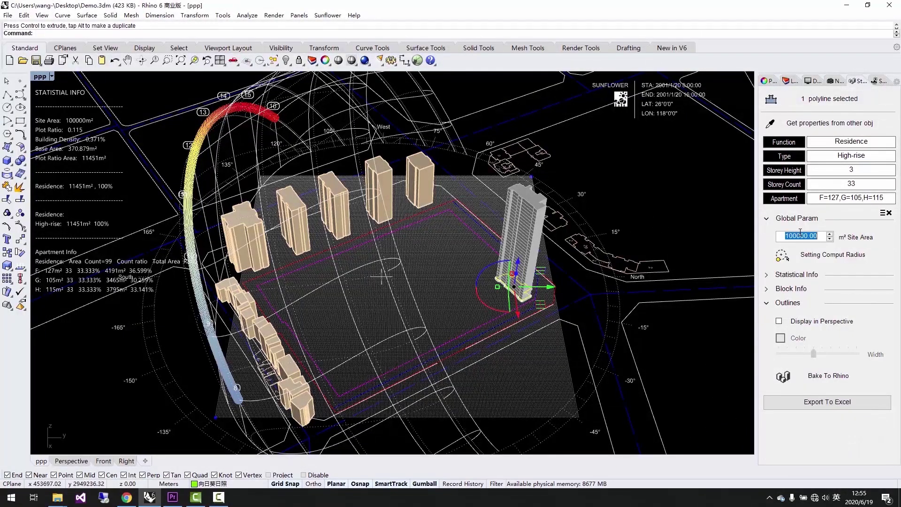
pyautogui.write('33410')
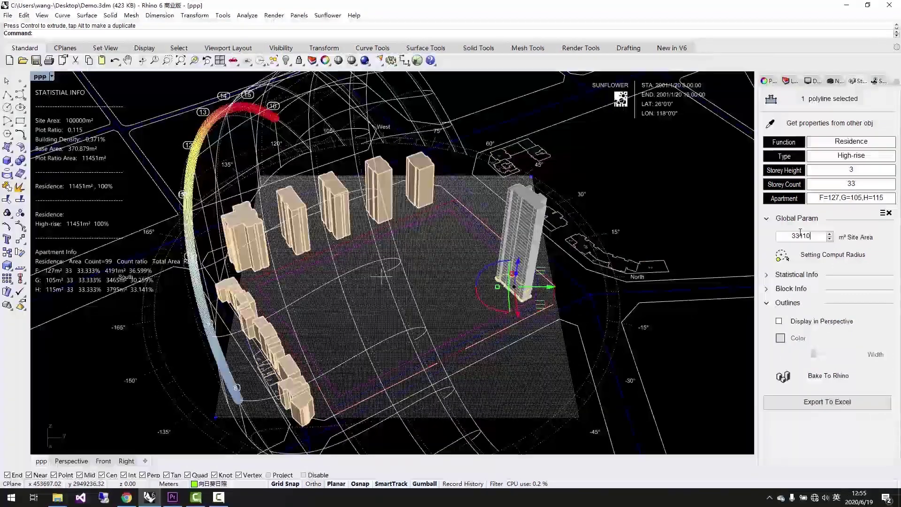
pyautogui.press('Return')
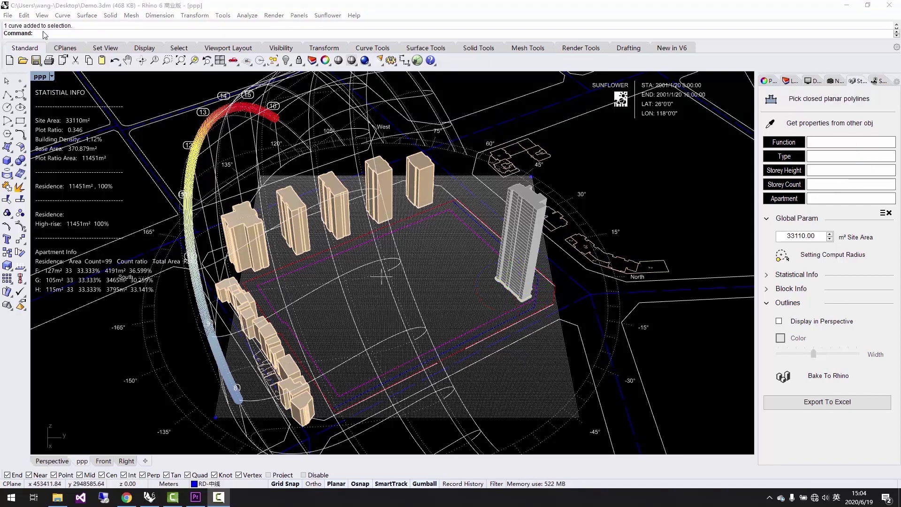
# Import the high-rise apartment DWG outline with Meters as model units and Millimeters as layout units.
pyautogui.click(10, 15)
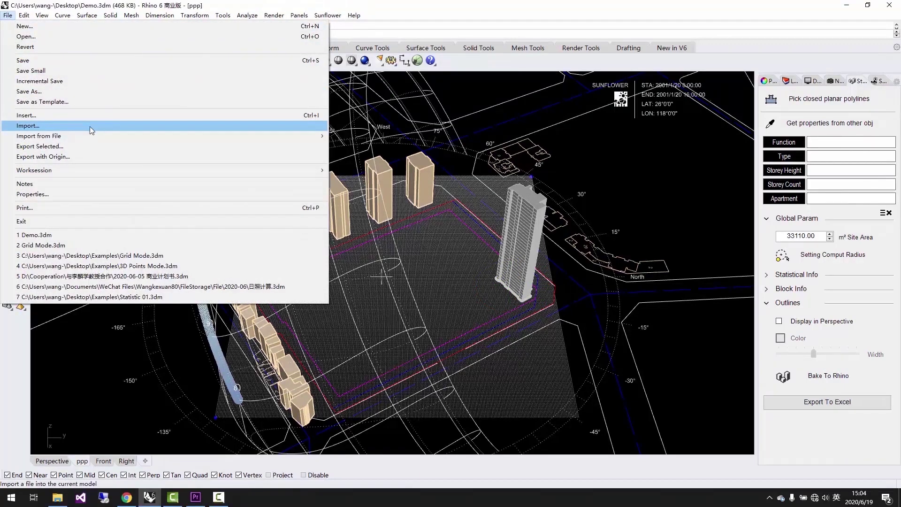
pyautogui.click(92, 125)
pyautogui.click(372, 345)
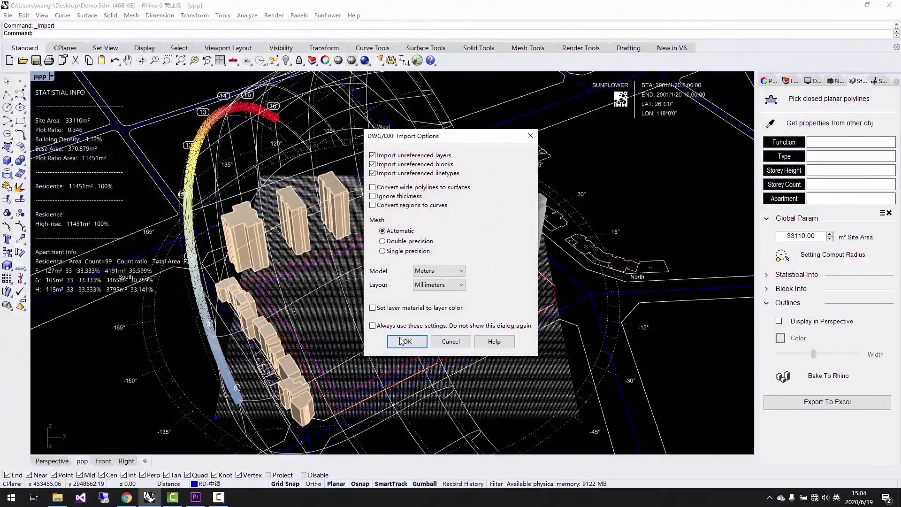
pyautogui.click(406, 341)
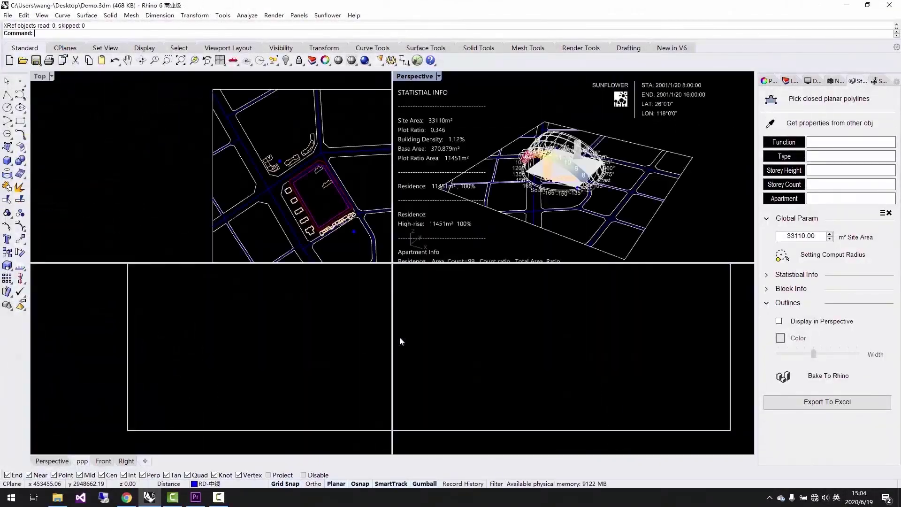
# In the Top view, assign the imported outline with the A=120 and B=90 labels the function Residence and type Higt-rise.
pyautogui.doubleClick(41, 76)
pyautogui.write('z')
pyautogui.press('Return')
pyautogui.write('s')
pyautogui.press('Return')
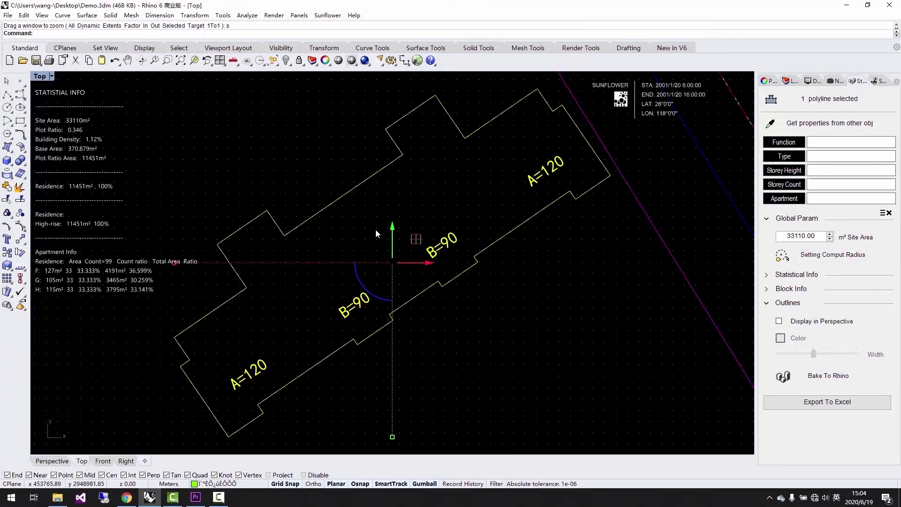
pyautogui.click(511, 242)
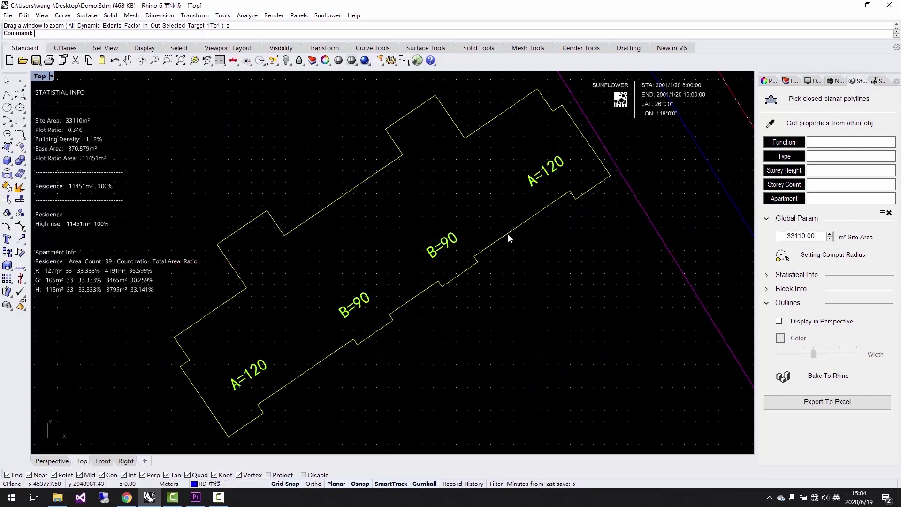
pyautogui.click(508, 236)
pyautogui.click(841, 142)
pyautogui.write('Residence')
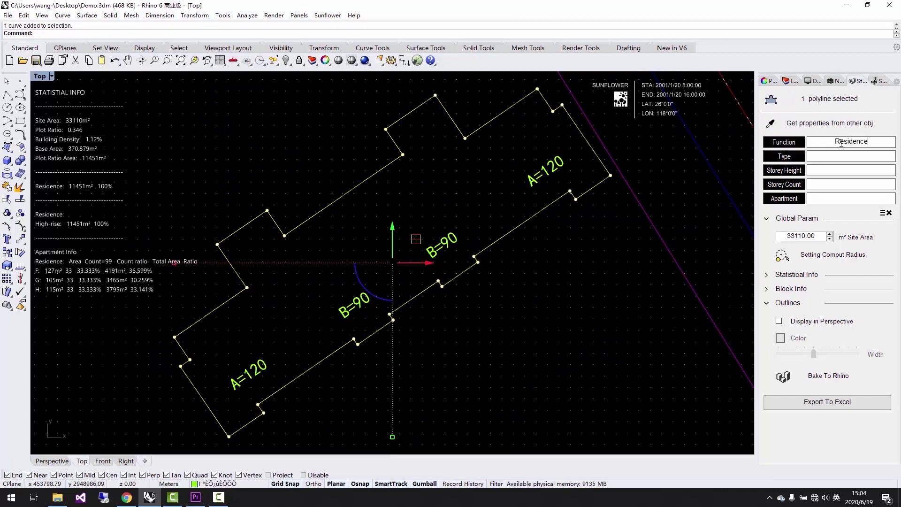
pyautogui.press('Tab')
pyautogui.write('Higt-rise')
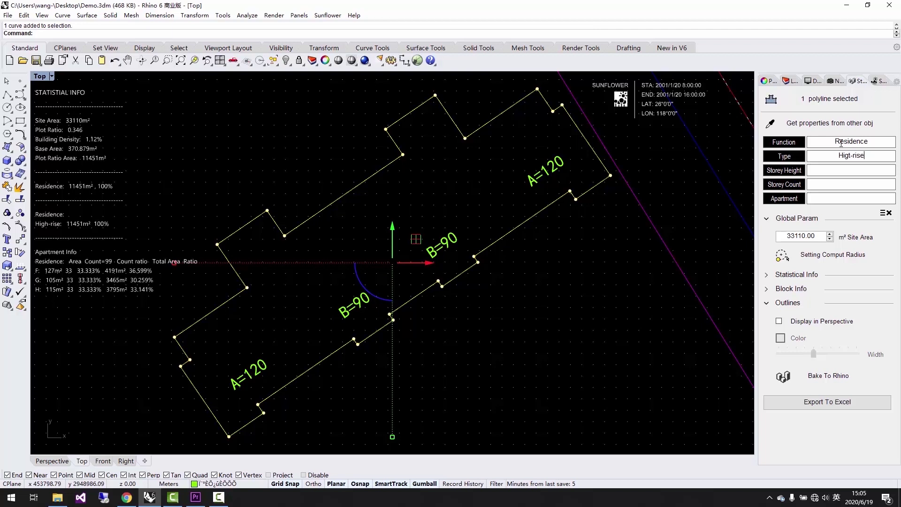
# Set the outline's storey height to 2.9, storey count to 33, and apartments to A=120,B=90,B=90,A=120.
pyautogui.write('2.9')
pyautogui.press('Tab')
pyautogui.write('33')
pyautogui.press('Tab')
pyautogui.write('A=120,B=9')
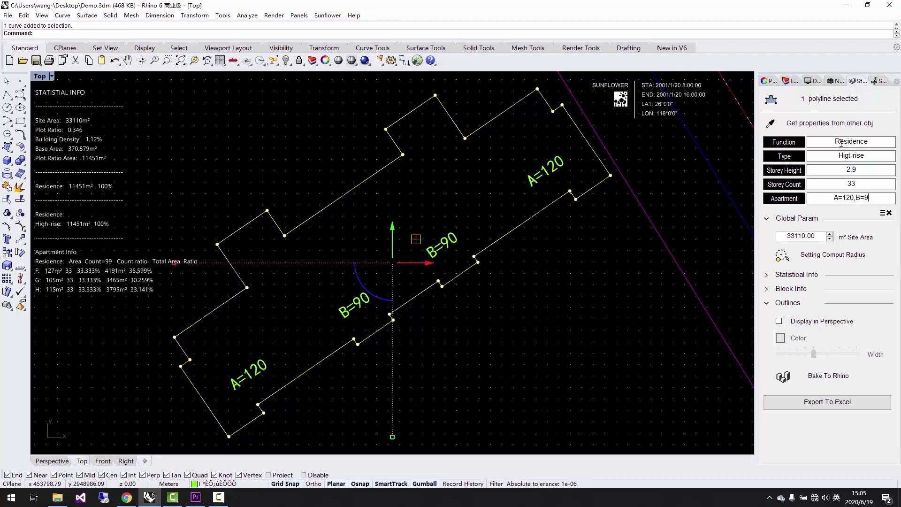
pyautogui.write('0,B=90,A=')
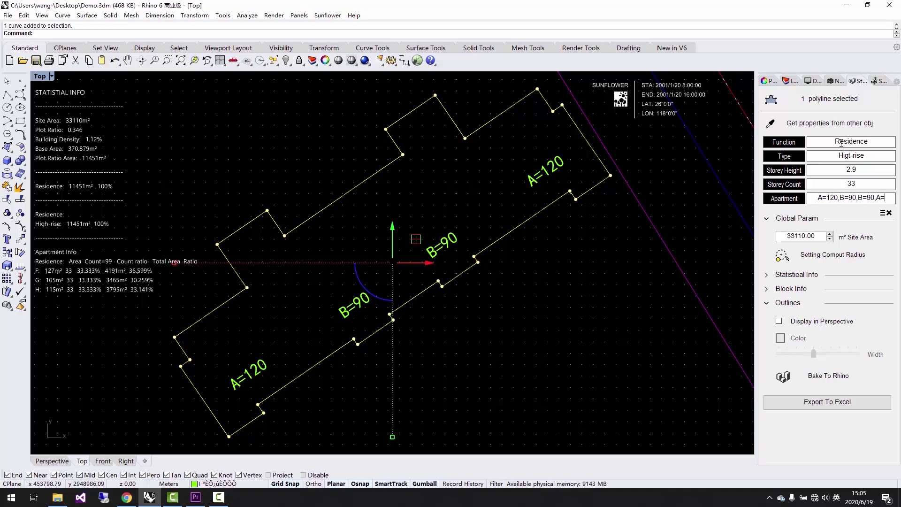
pyautogui.write('120')
pyautogui.press('Return')
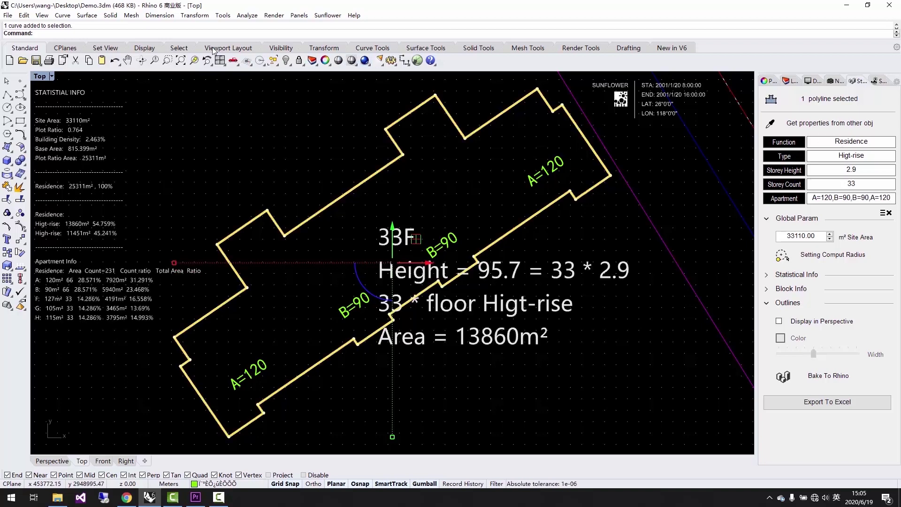
# In the ppp view, place three copies of the new high-rise around the inside of the site boundary.
pyautogui.write('Ppp')
pyautogui.press('Return')
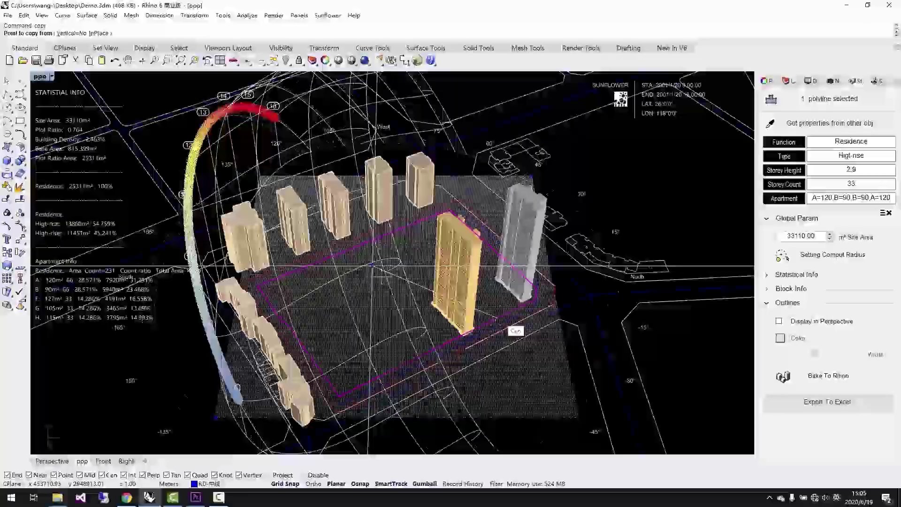
pyautogui.click(420, 377)
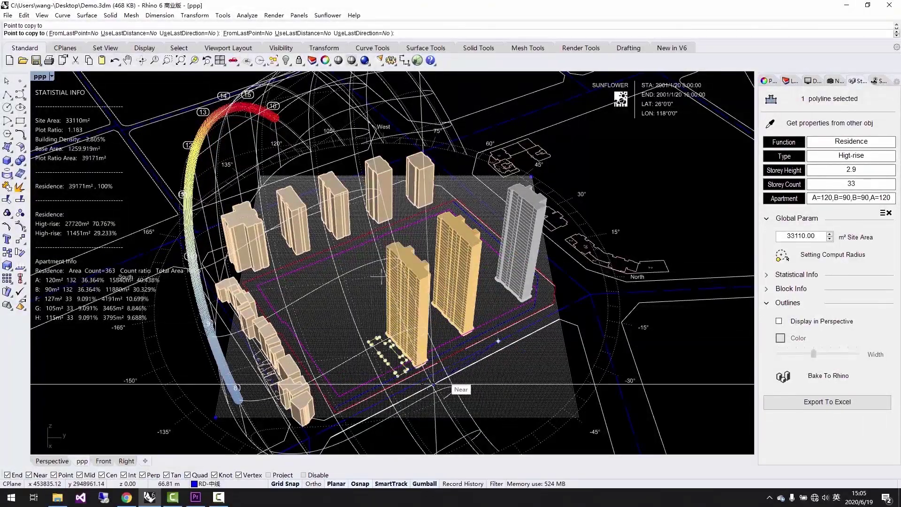
pyautogui.click(357, 399)
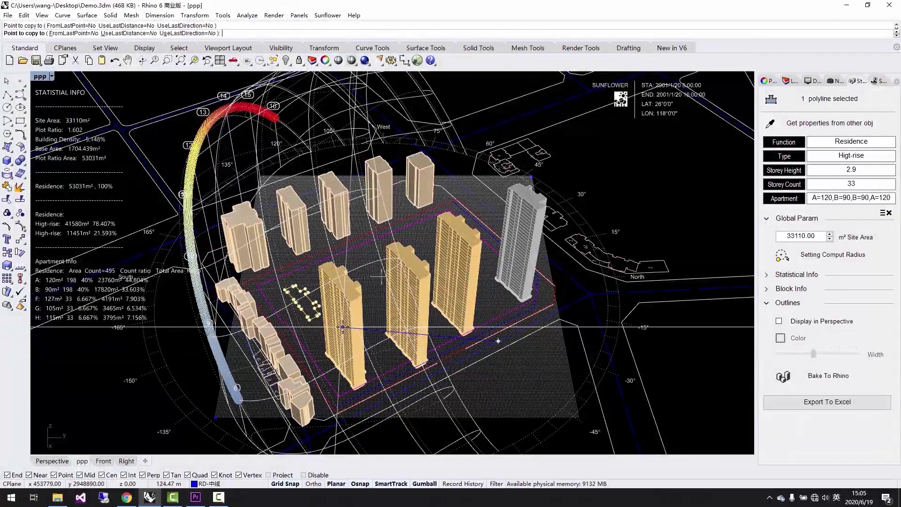
pyautogui.click(307, 322)
pyautogui.press('Return')
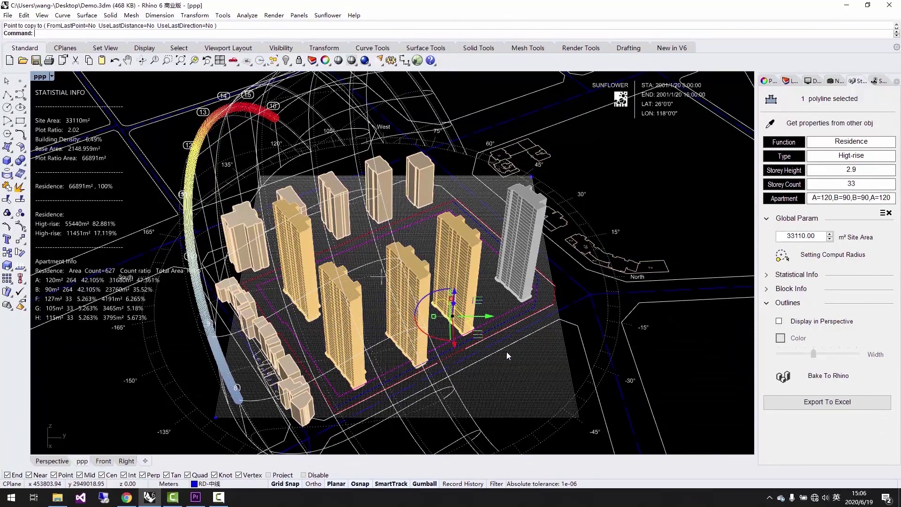
# Delete the original high-rise beside the grey tower and move the neighbouring copy to a new spot.
pyautogui.press('Delete')
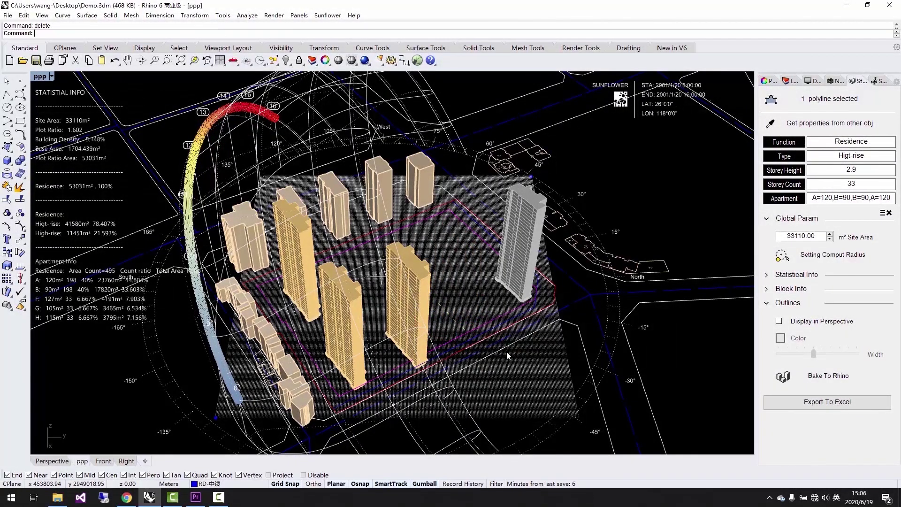
pyautogui.click(430, 350)
pyautogui.moveTo(430, 350); pyautogui.dragTo(691, 345)
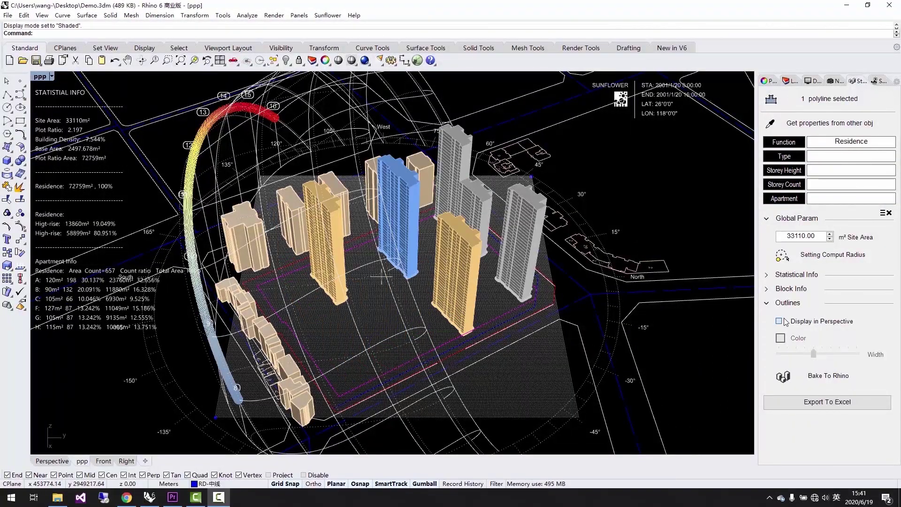
# Turn on outline display in perspective and import the townhouse footprint L.dwg.
pyautogui.click(780, 321)
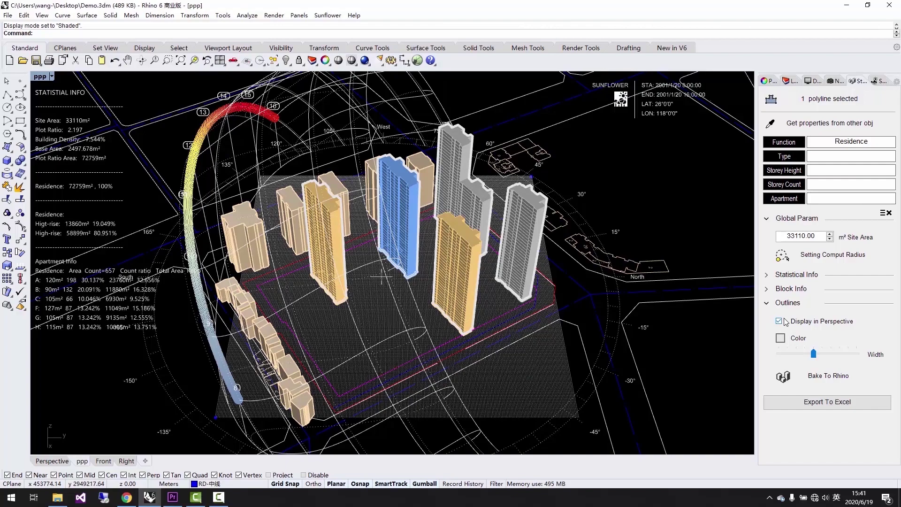
pyautogui.click(8, 15)
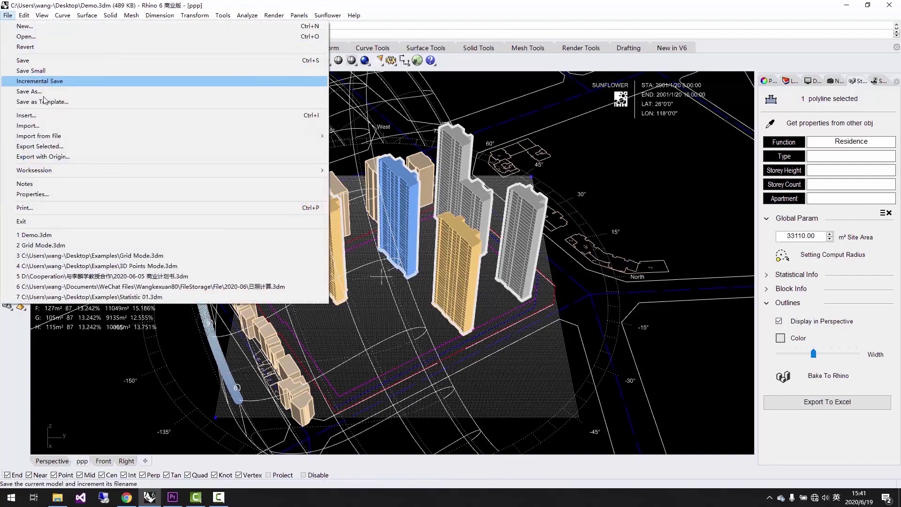
pyautogui.click(58, 126)
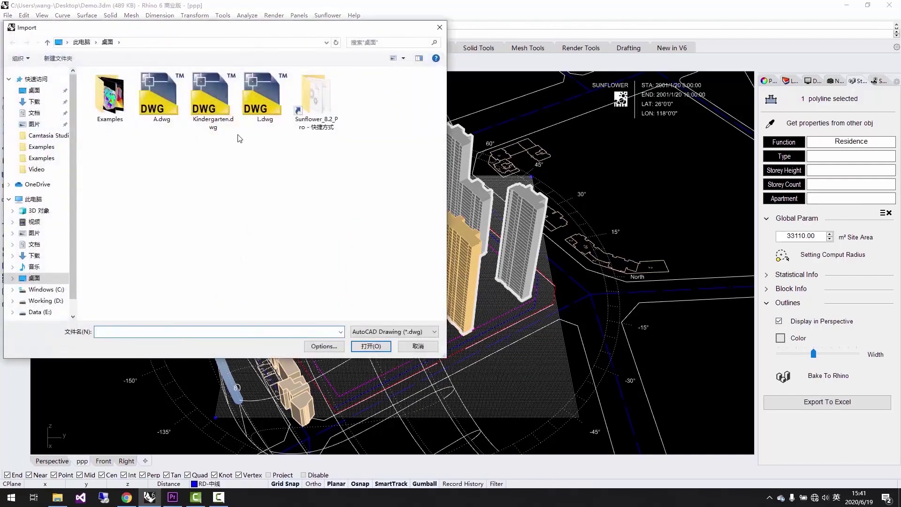
pyautogui.click(368, 346)
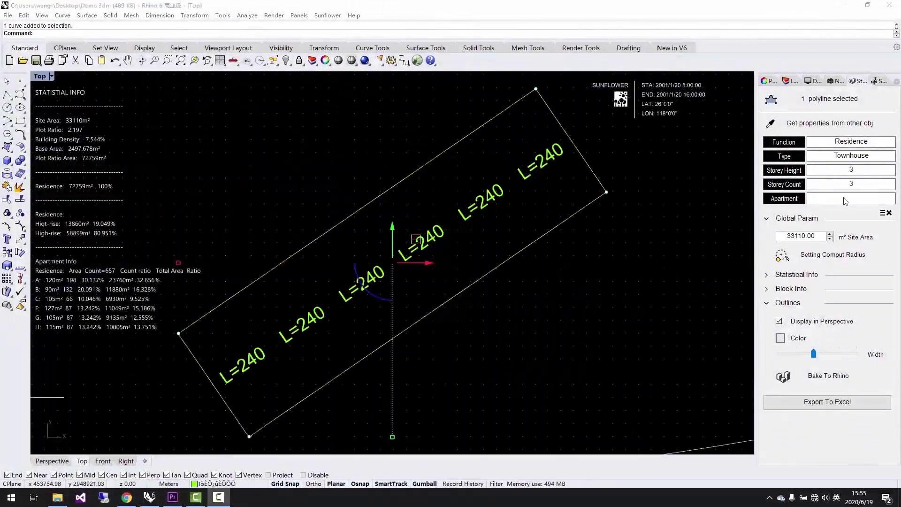
# Set the townhouse outline's apartments to six L=240/3 entries separated by commas.
pyautogui.click(845, 198)
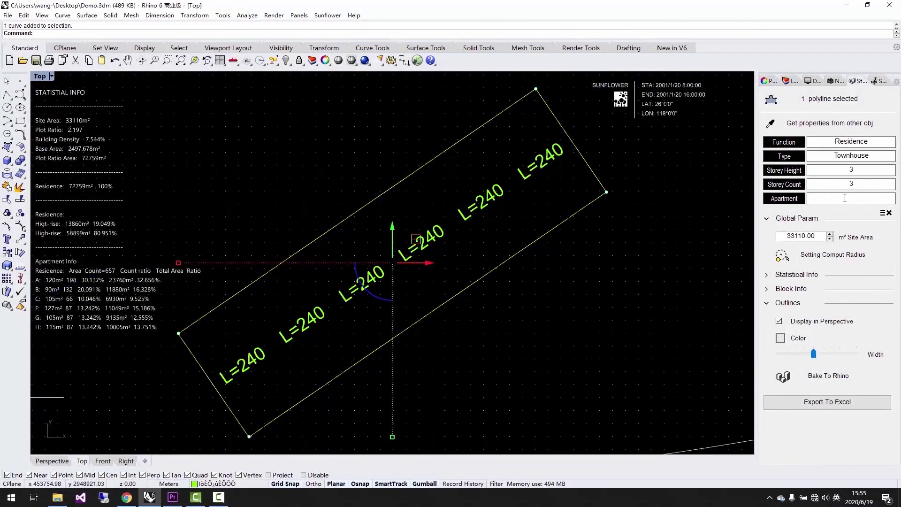
pyautogui.write('L=240/3,')
pyautogui.moveTo(865, 198); pyautogui.dragTo(838, 198)
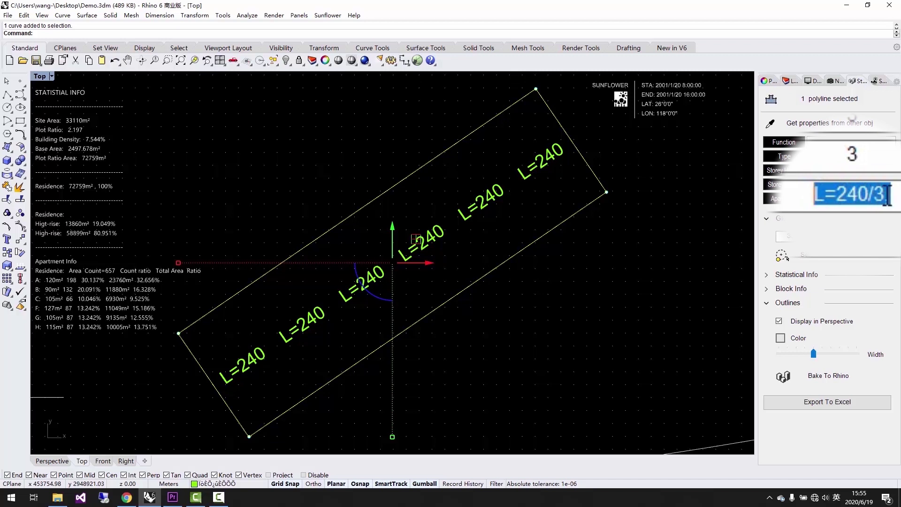
pyautogui.hotkey('ctrl', 'v')
pyautogui.hotkey('ctrl', 'v')
pyautogui.hotkey('ctrl', 'v')
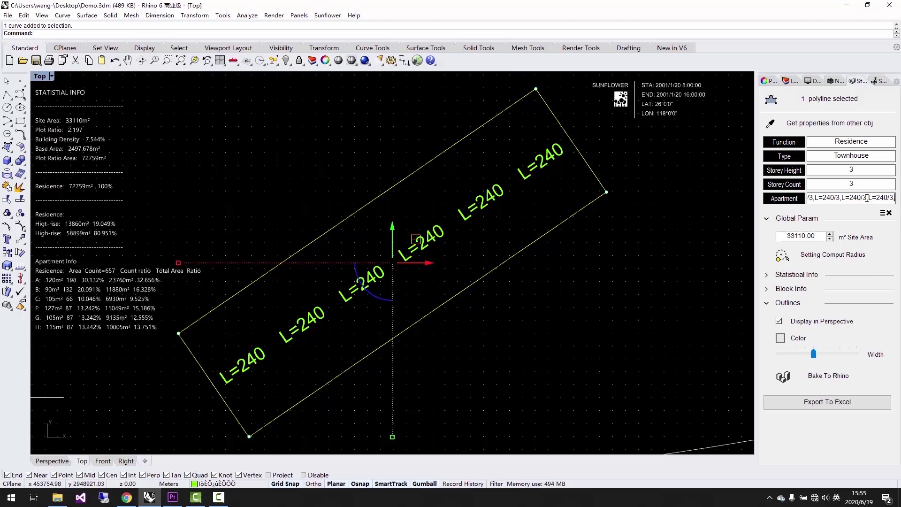
pyautogui.press('BackSpace')
pyautogui.press('Return')
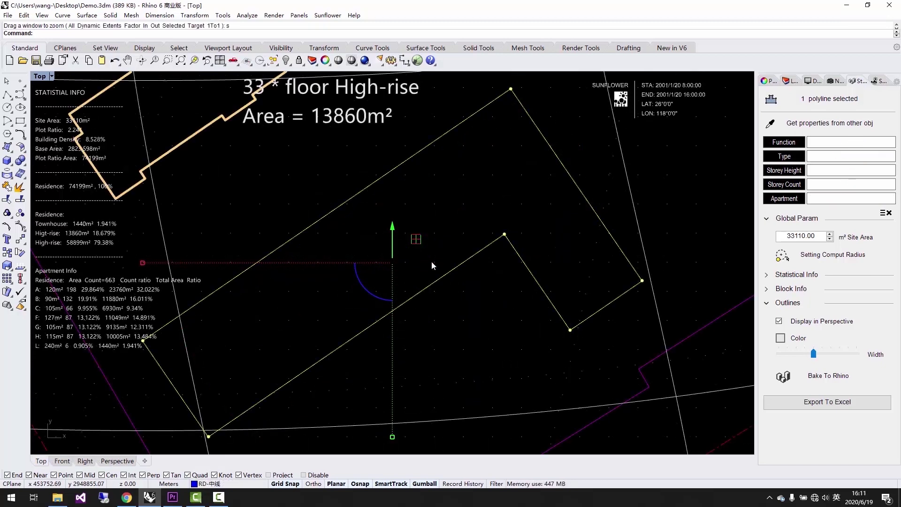
# Assign the L-shaped outline the function Service, type Kindergarten, storey height 3.9 and storey count 3.
pyautogui.click(845, 142)
pyautogui.write('Service')
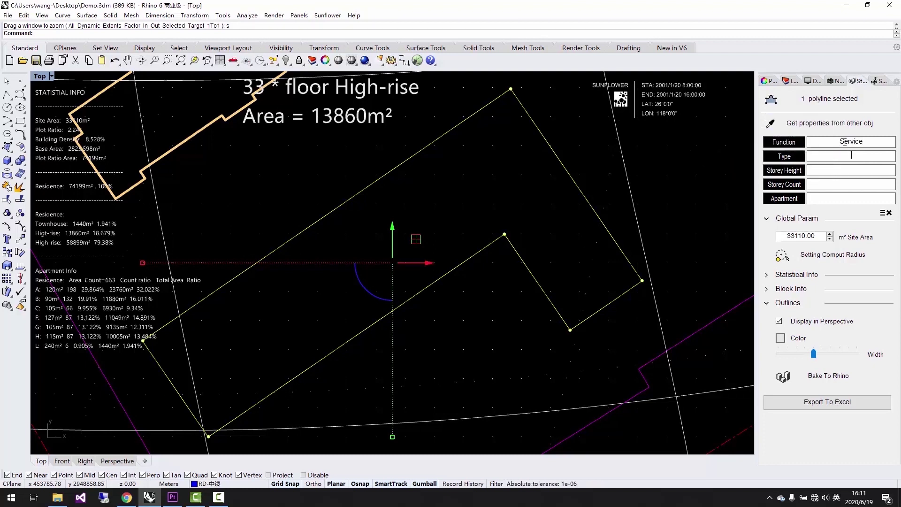
pyautogui.press('Tab')
pyautogui.write('Kindergarten')
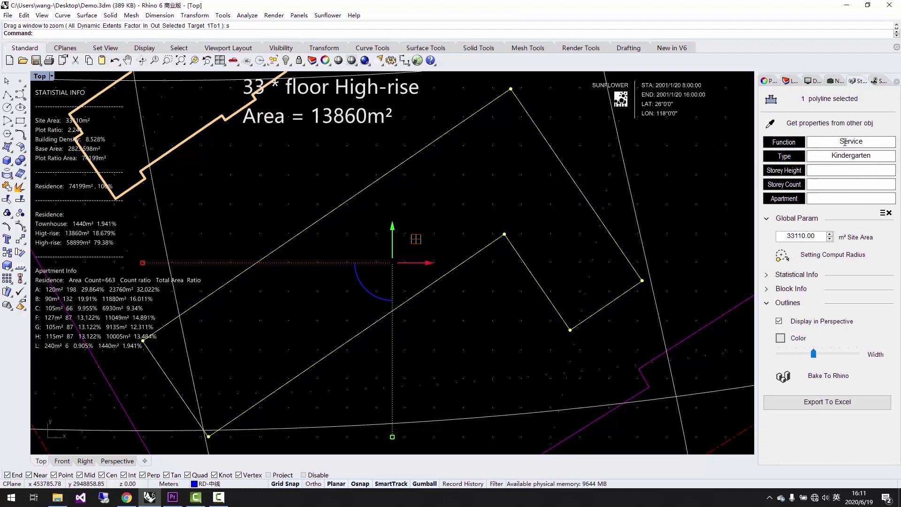
pyautogui.press('Tab')
pyautogui.write('3.')
pyautogui.write('9')
pyautogui.write('3')
pyautogui.press('Return')
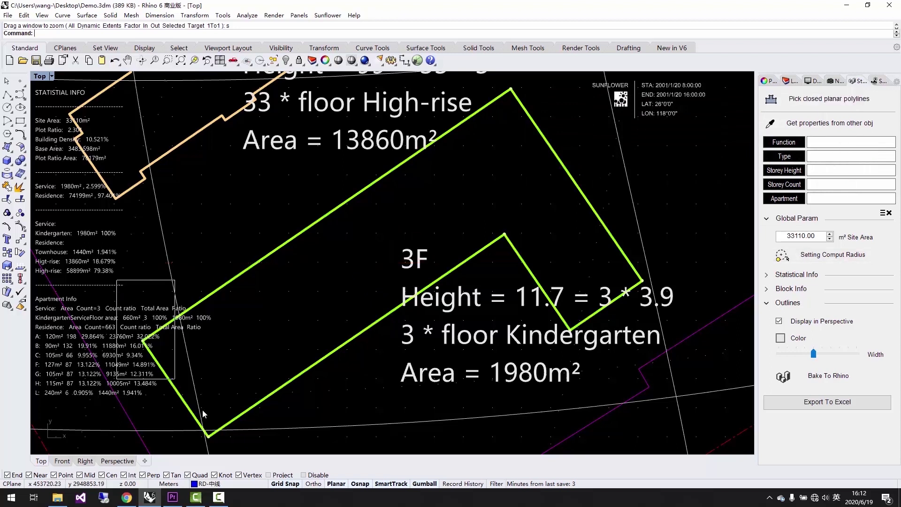
# Shorten the kindergarten outline's long wing by moving its southwest end edge inward 3 m, then again until its area is 1800 m².
pyautogui.write('move')
pyautogui.press('Return')
pyautogui.click(208, 436)
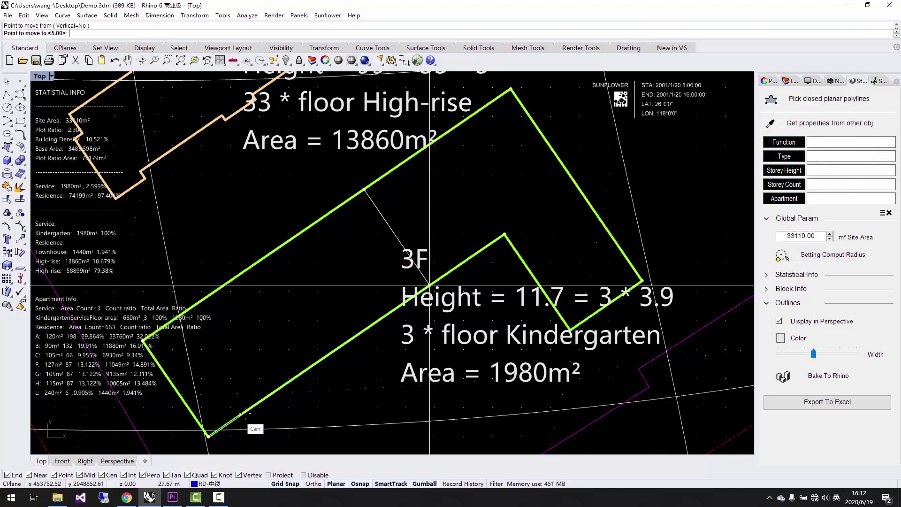
pyautogui.click(270, 395)
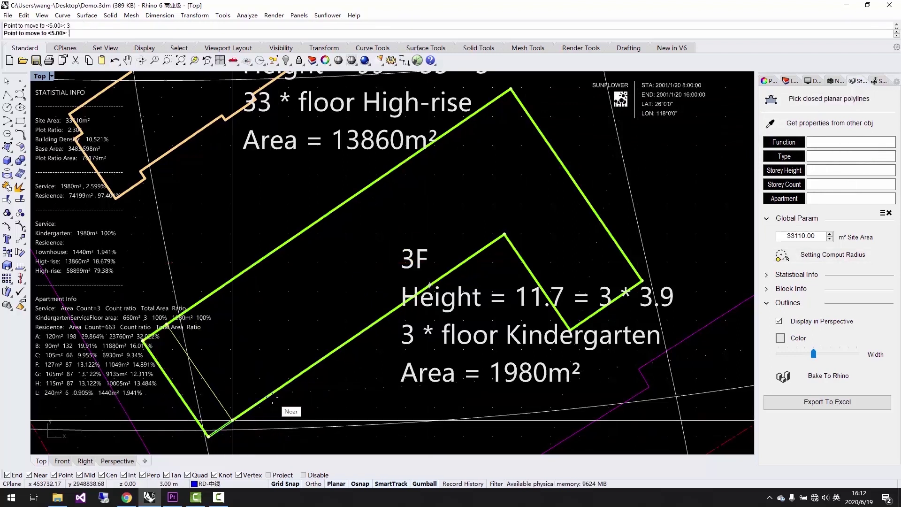
pyautogui.press('Return')
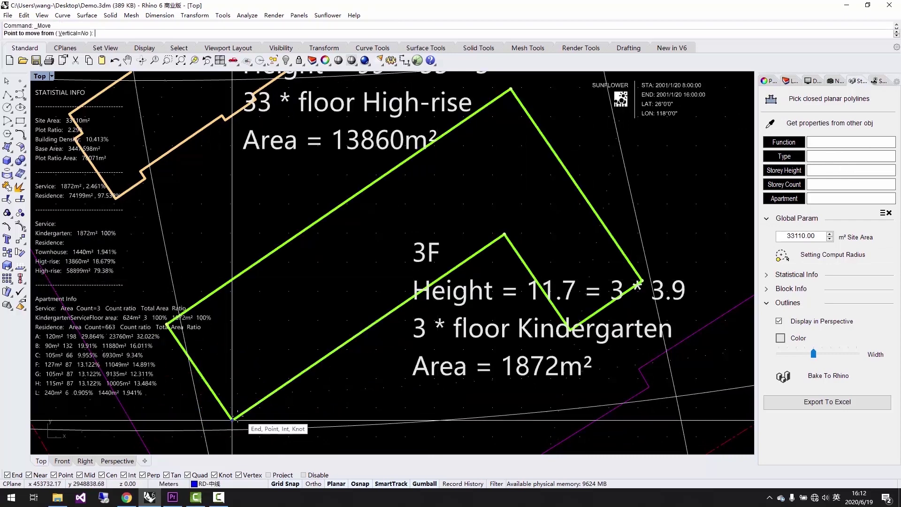
pyautogui.click(249, 413)
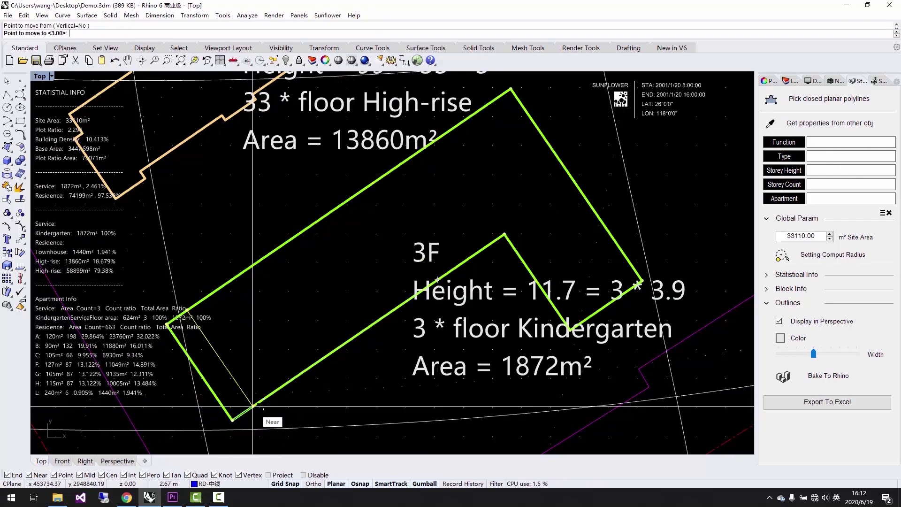
pyautogui.click(281, 387)
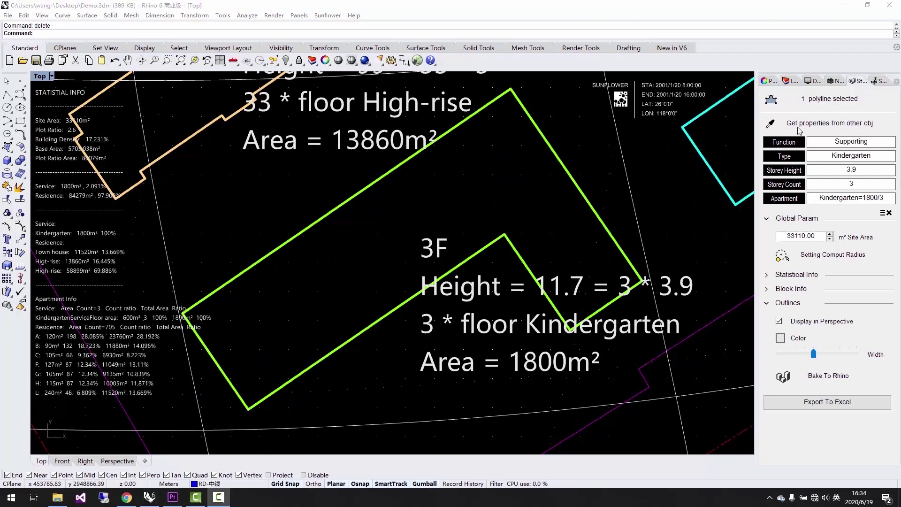
# Open the solar analysis settings and review the Location, Date And Time, Comput Region and Sample Points options.
pyautogui.click(875, 82)
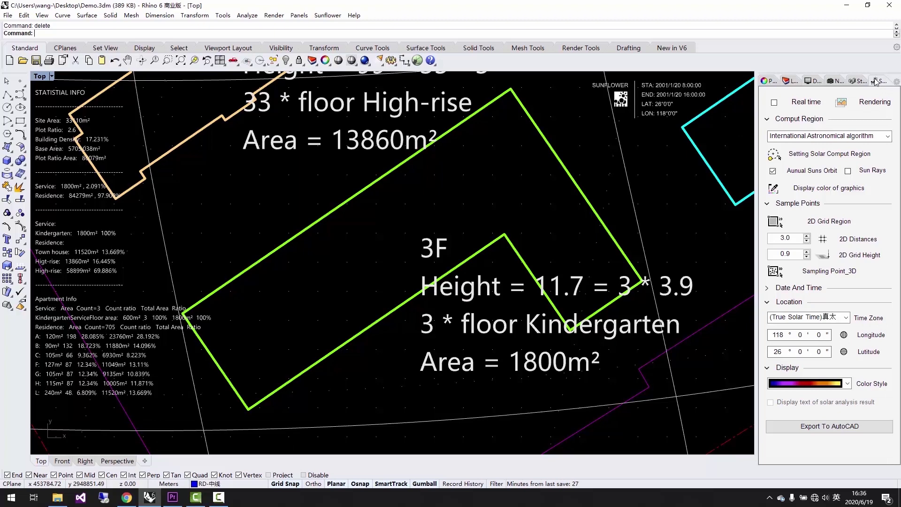
pyautogui.moveTo(765, 302); pyautogui.dragTo(892, 366)
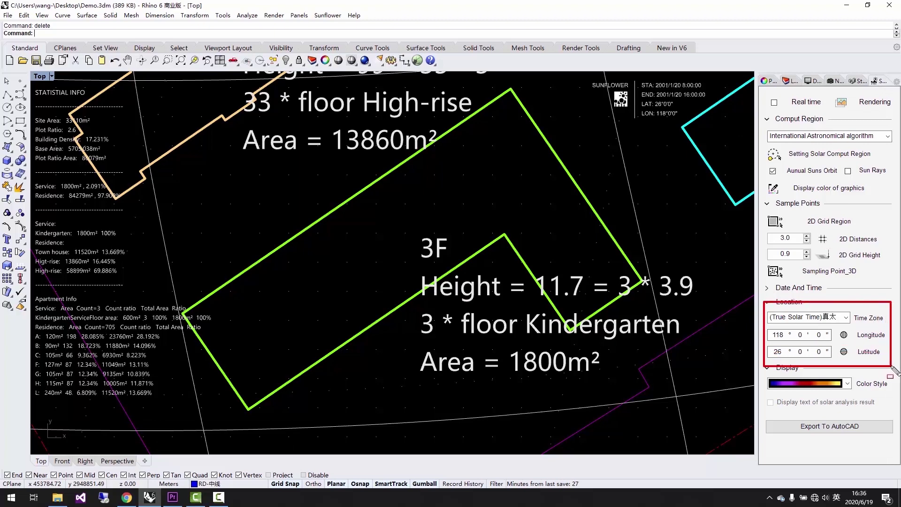
pyautogui.click(798, 288)
pyautogui.moveTo(765, 288); pyautogui.dragTo(889, 367)
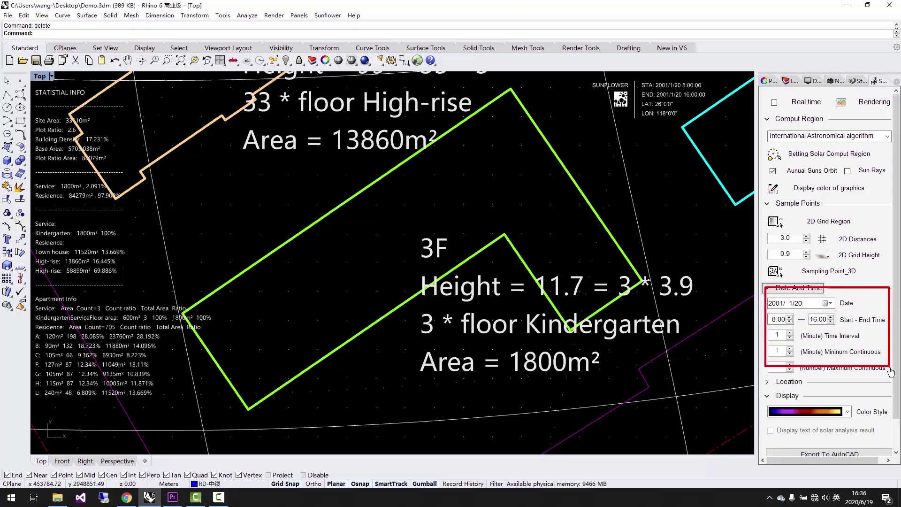
pyautogui.click(798, 288)
pyautogui.moveTo(765, 121); pyautogui.dragTo(892, 270)
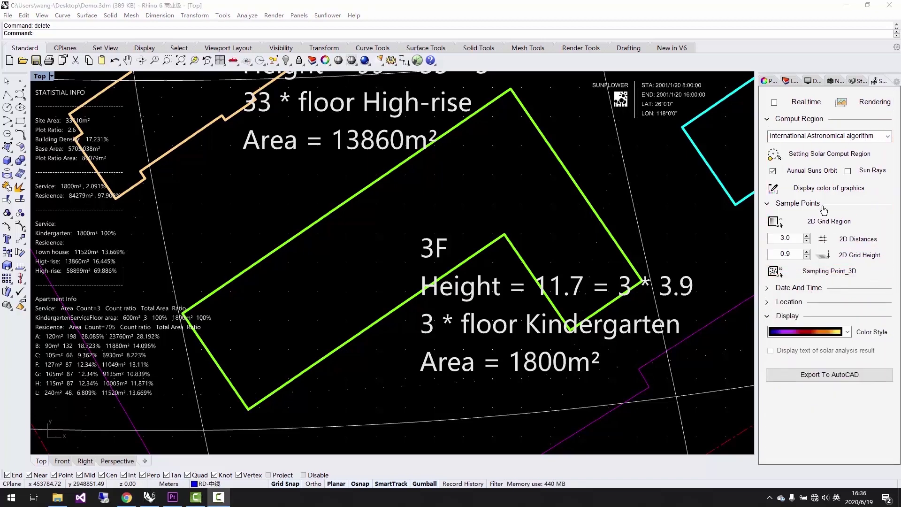
# Turn on real-time solar analysis and set the 2D grid sampling distance to 1.0.
pyautogui.click(774, 102)
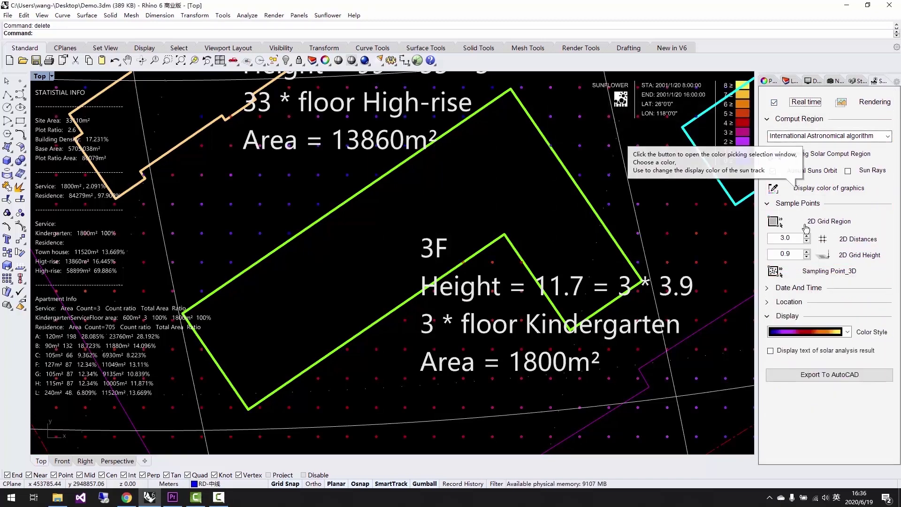
pyautogui.click(807, 242)
pyautogui.click(807, 242)
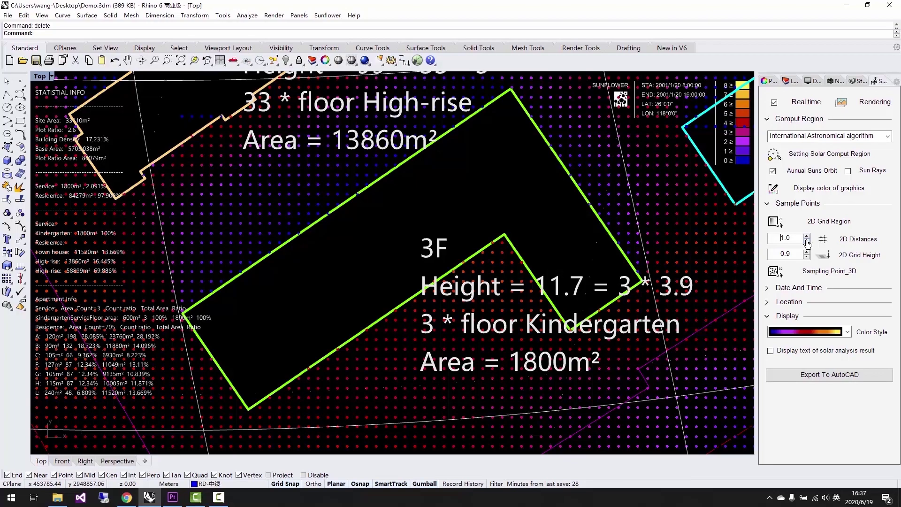
# Apply the banded colour style running from red through green and blue to grey, and display the solar analysis result text.
pyautogui.click(805, 332)
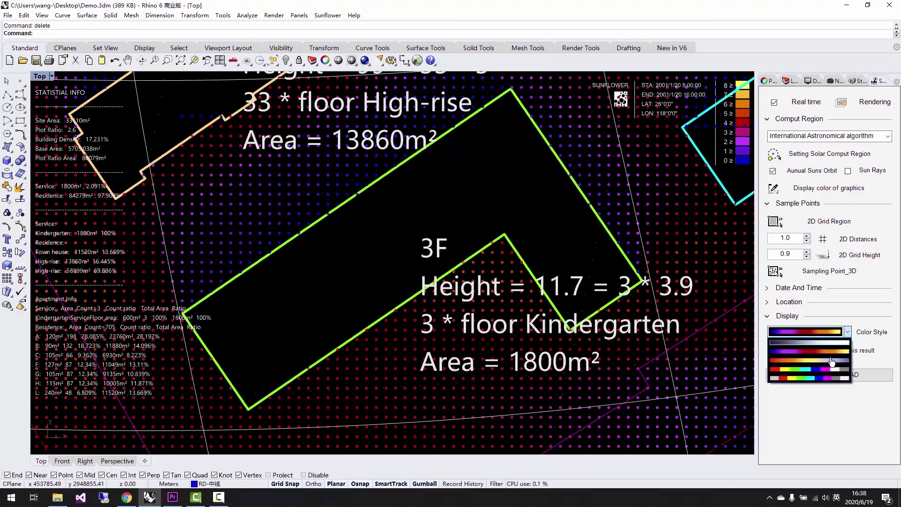
pyautogui.click(805, 369)
pyautogui.click(771, 351)
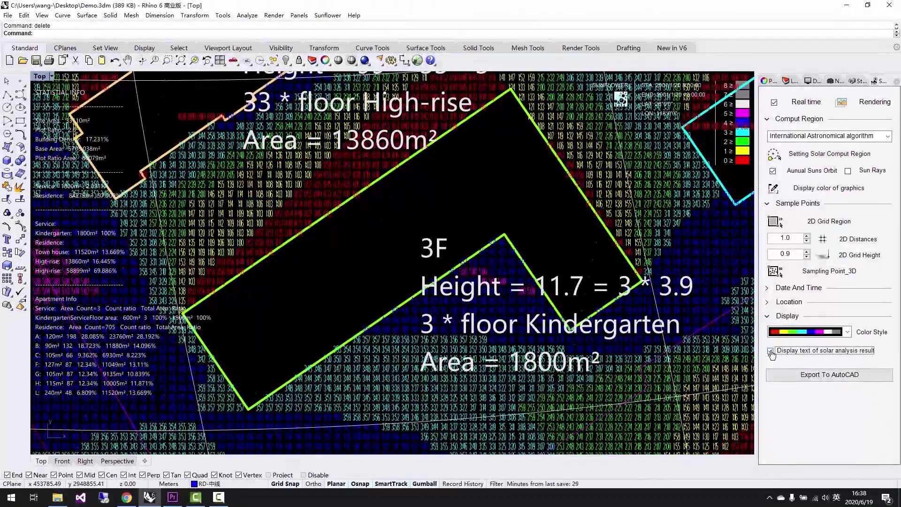
pyautogui.hotkey('ctrl', 'w')
pyautogui.moveTo(388, 100); pyautogui.dragTo(445, 156)
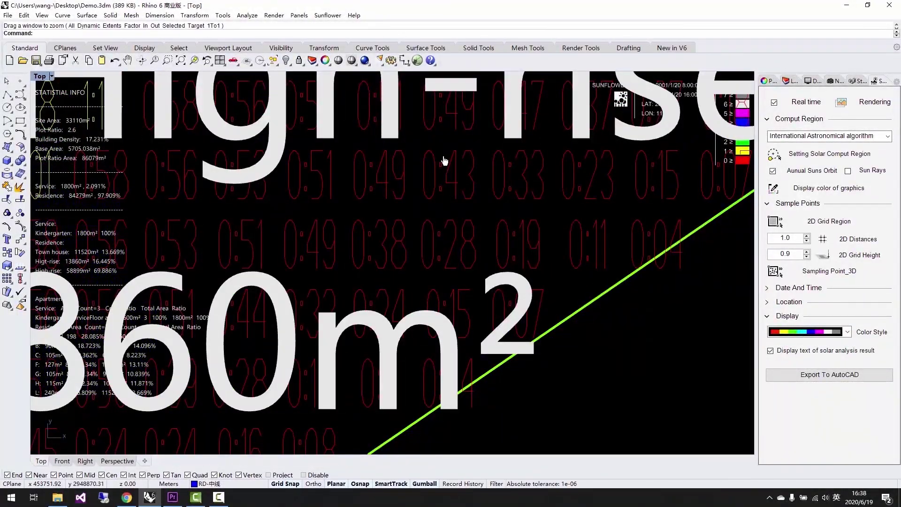
pyautogui.press('Home')
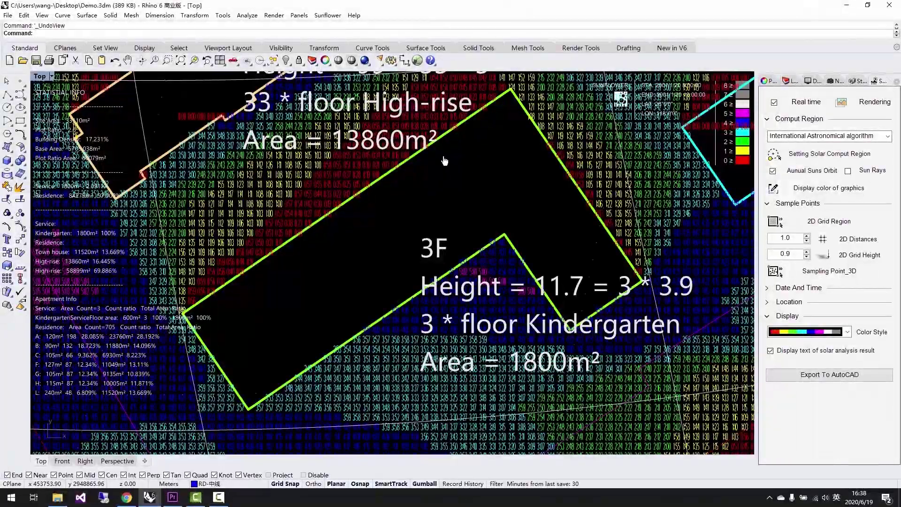
# Show the whole site in the T1 view, export the analysis to AutoCAD as Demo.dwg and open the saved drawing.
pyautogui.write('T1')
pyautogui.press('Return')
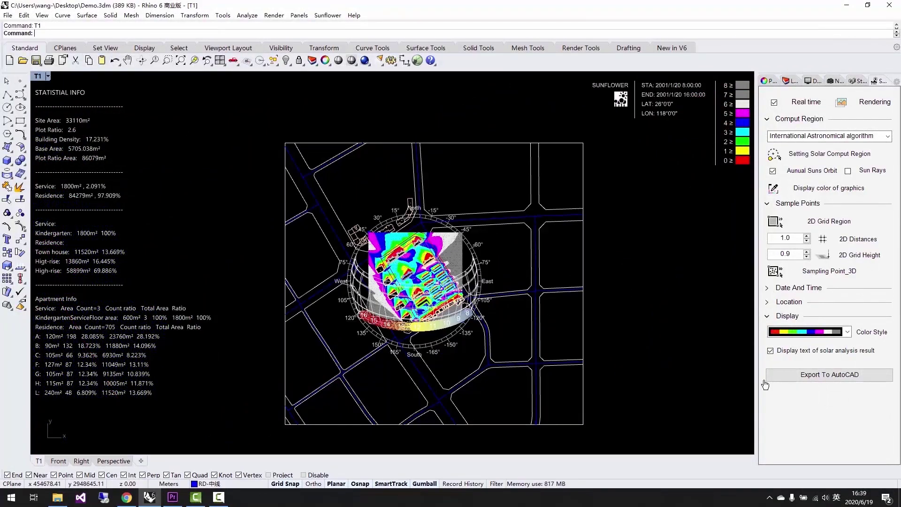
pyautogui.click(839, 375)
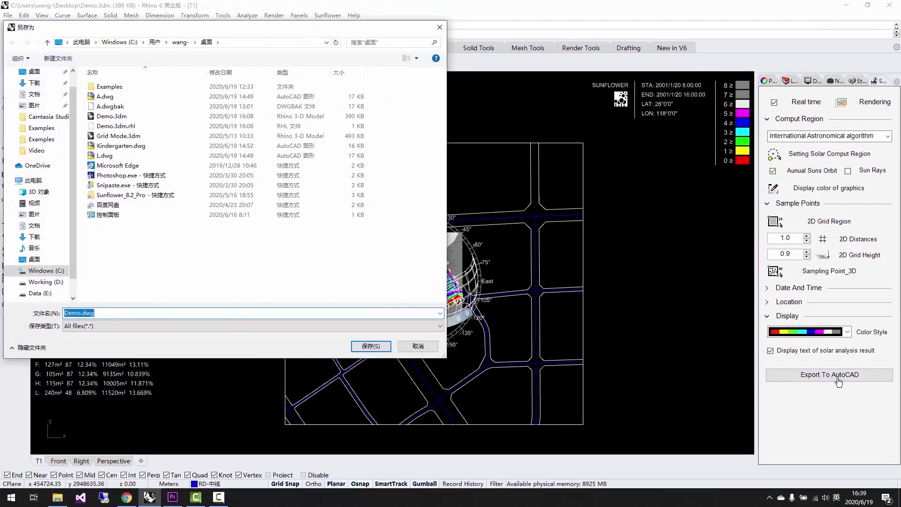
pyautogui.click(371, 346)
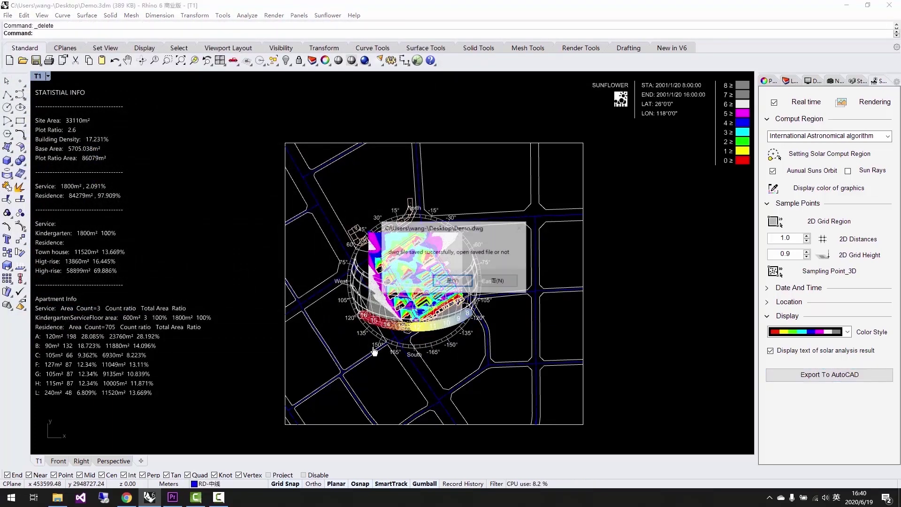
pyautogui.click(452, 280)
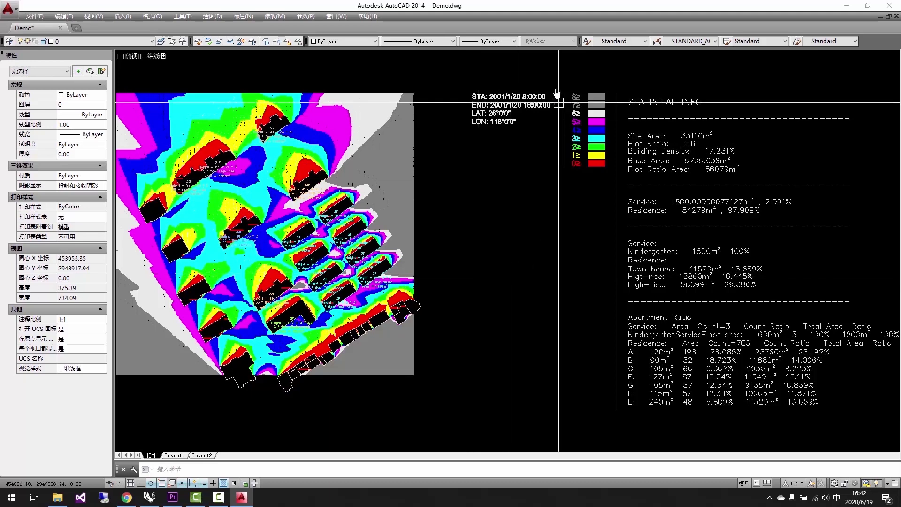
# Examine the exported AutoCAD drawing up close, including the hour legend, the time and location text and the solar result area.
pyautogui.write('z')
pyautogui.press('Return')
pyautogui.click(553, 85)
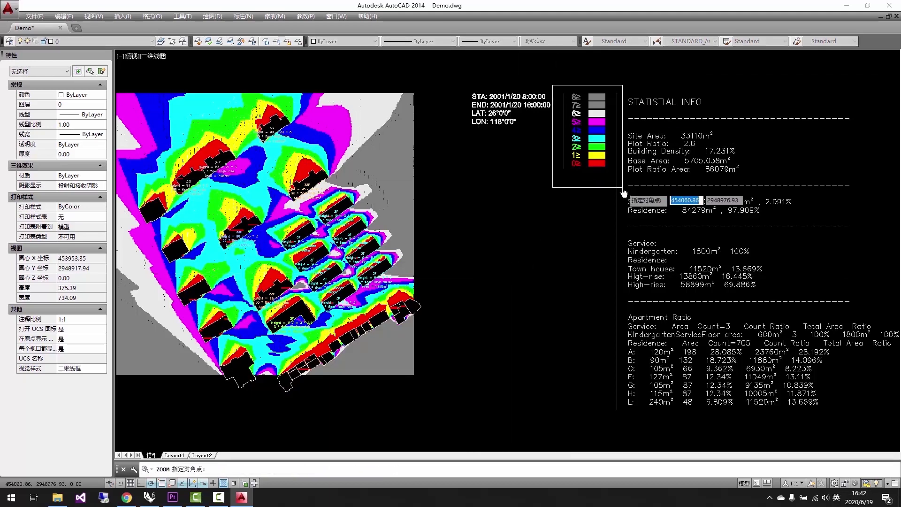
pyautogui.click(623, 192)
pyautogui.moveTo(317, 259); pyautogui.dragTo(634, 305, button='middle')
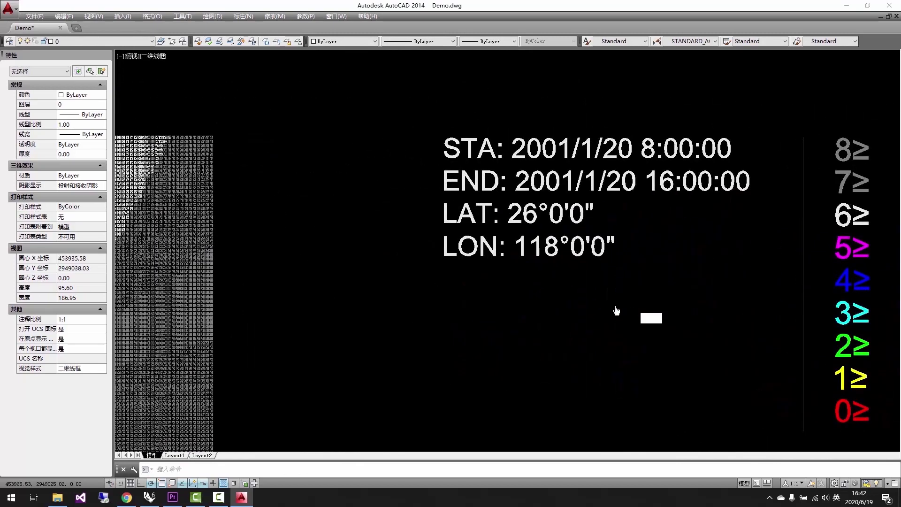
pyautogui.scroll(-10, 597, 328)
pyautogui.write('z')
pyautogui.press('Return')
pyautogui.click(339, 261)
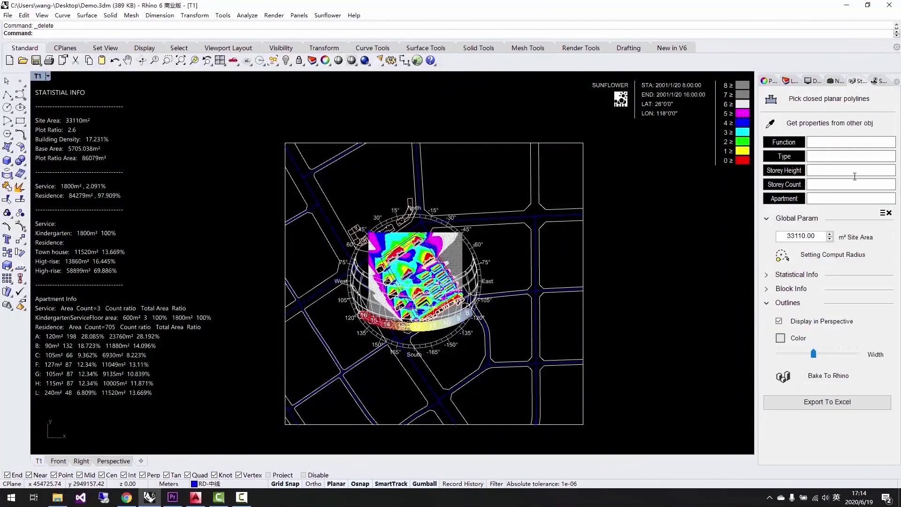
# Return to Rhino, export the building statistics to Excel as Demo.xlsx and open the saved workbook.
pyautogui.click(828, 402)
pyautogui.click(374, 350)
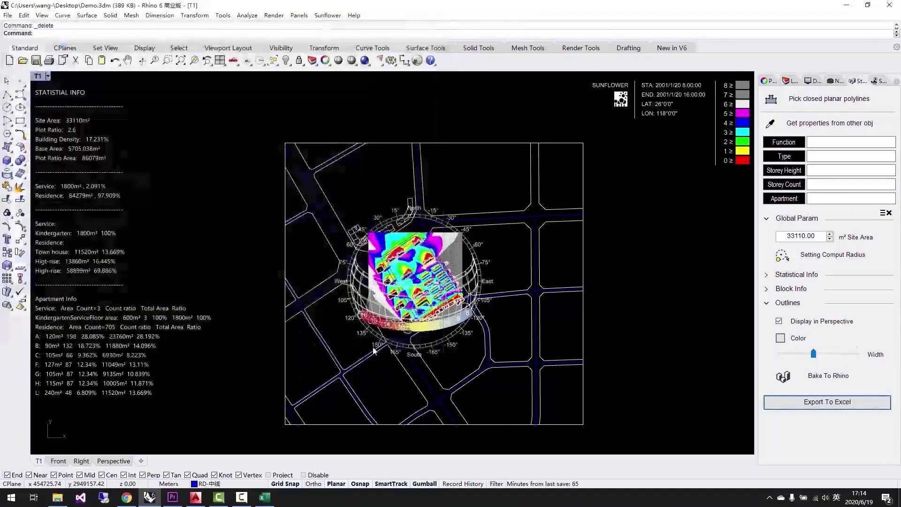
pyautogui.click(451, 281)
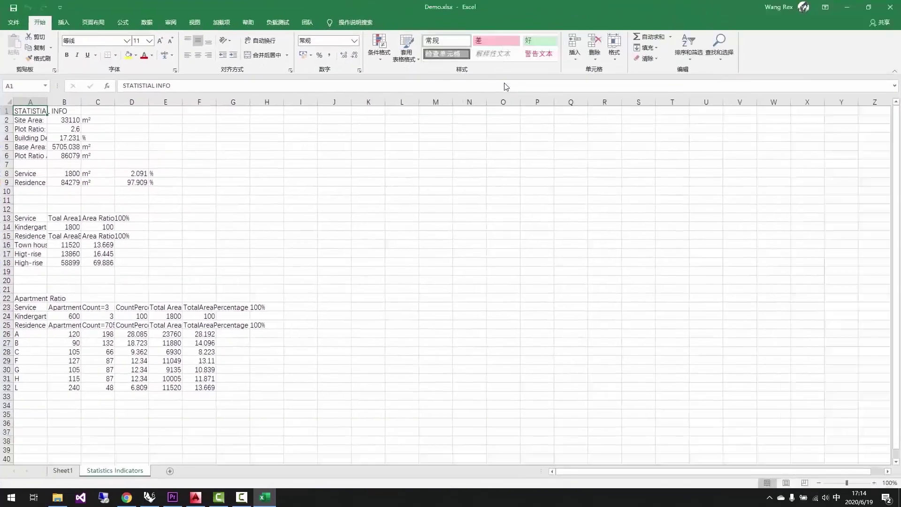
pyautogui.doubleClick(502, 82)
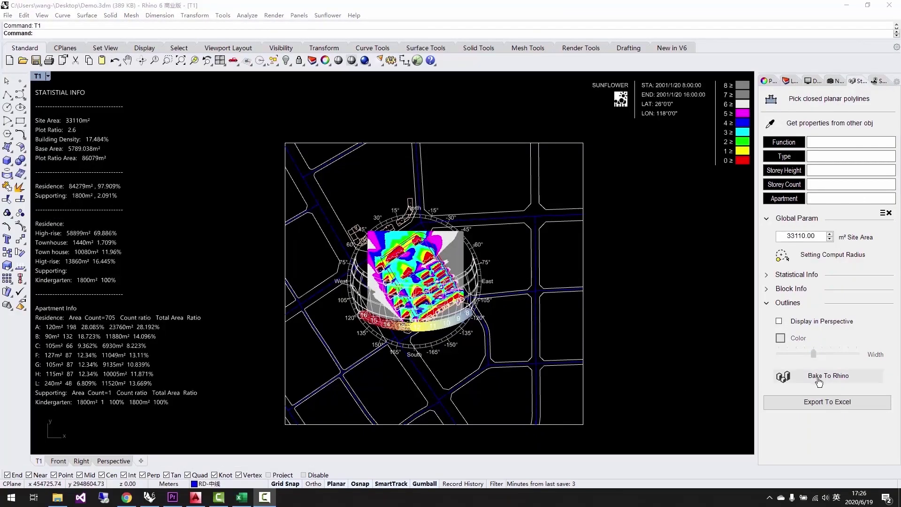
# Bake the building outlines and statistics text into the Rhino model, placing them east of the site map, and inspect them.
pyautogui.click(819, 381)
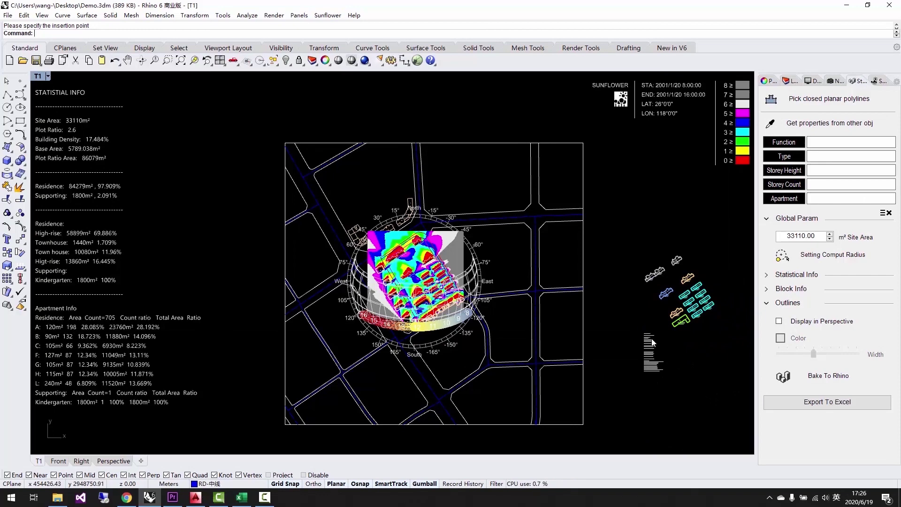
pyautogui.click(653, 342)
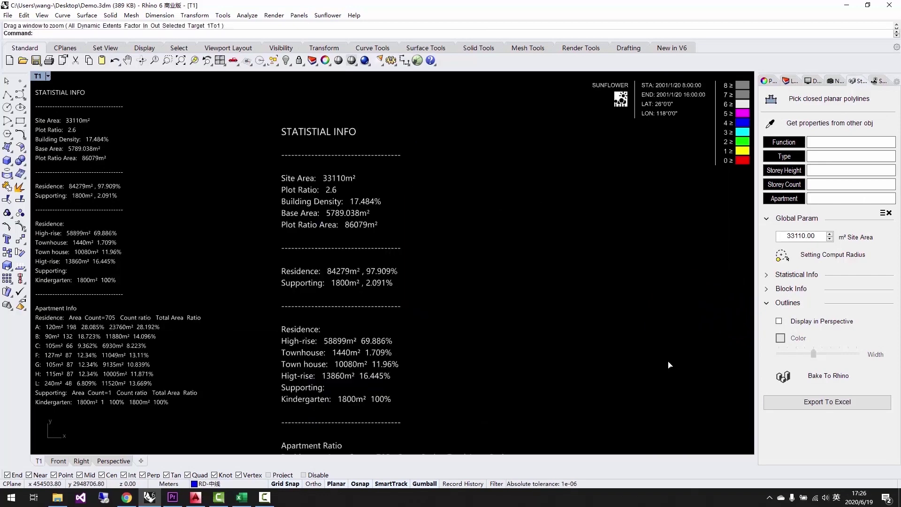
pyautogui.scroll(-5, 413, 439)
pyautogui.moveTo(539, 177); pyautogui.dragTo(475, 410, button='right')
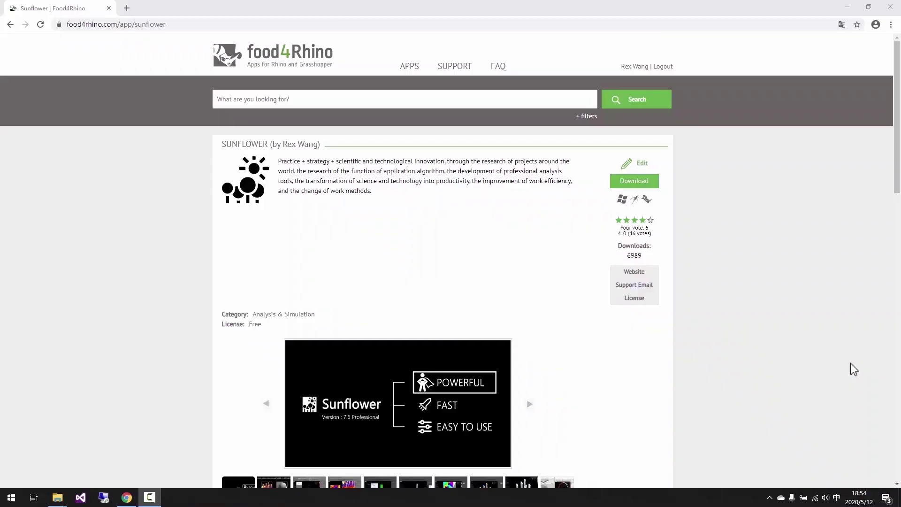
# Switch to the browser and read through the Sunflower plug-in's reviews on food4Rhino, going through pages 2, 3 and 4.
pyautogui.scroll(-13, 774, 335)
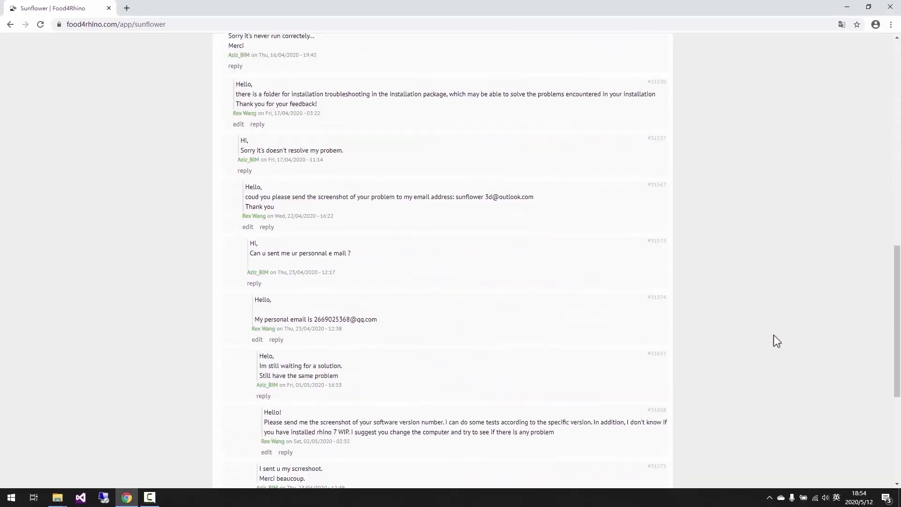
pyautogui.scroll(-6, 774, 334)
pyautogui.click(412, 319)
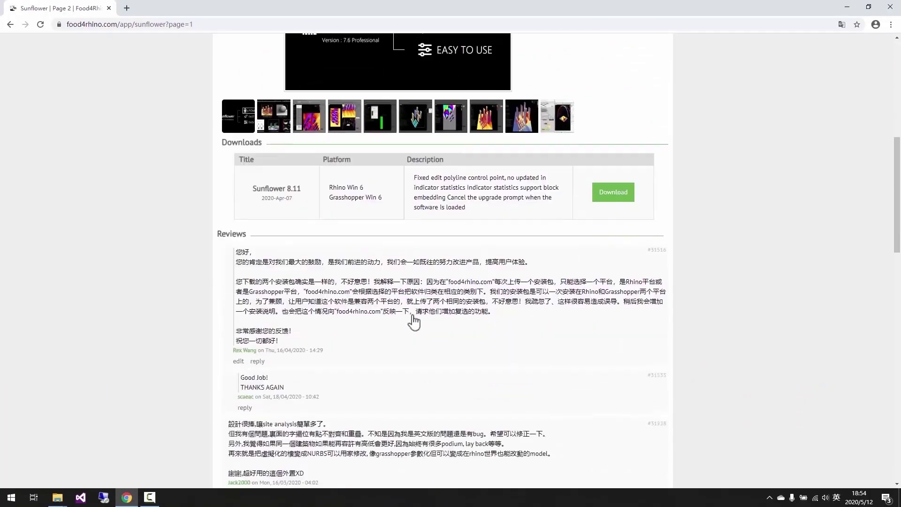
pyautogui.scroll(-10, 413, 322)
pyautogui.click(453, 320)
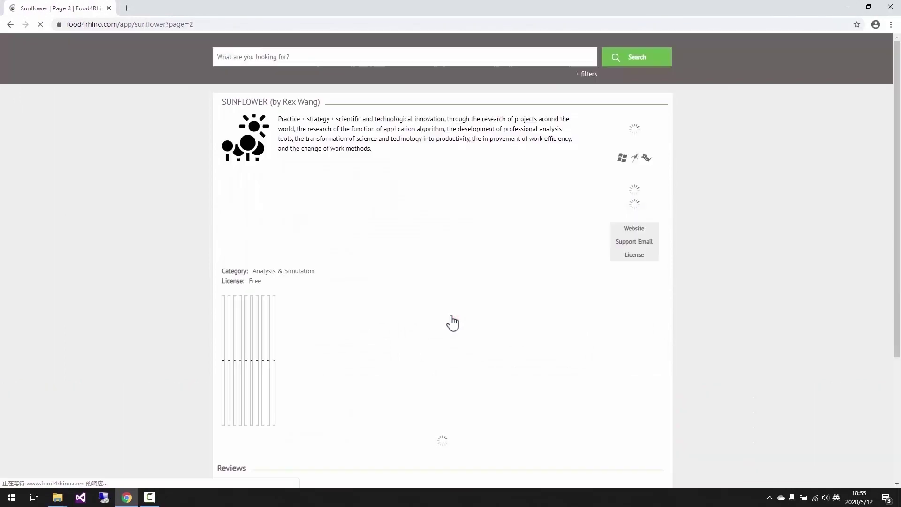
pyautogui.scroll(-20, 452, 317)
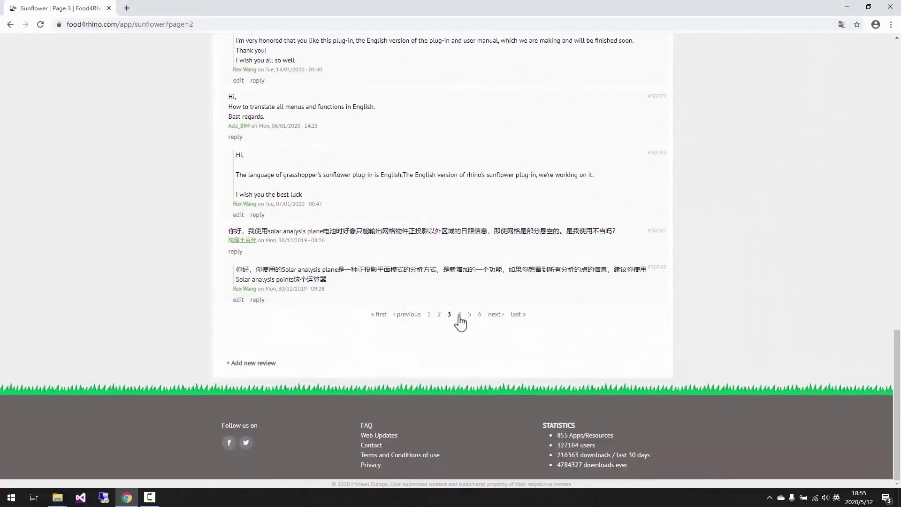
pyautogui.click(459, 315)
pyautogui.scroll(-5, 459, 318)
pyautogui.scroll(-10, 460, 319)
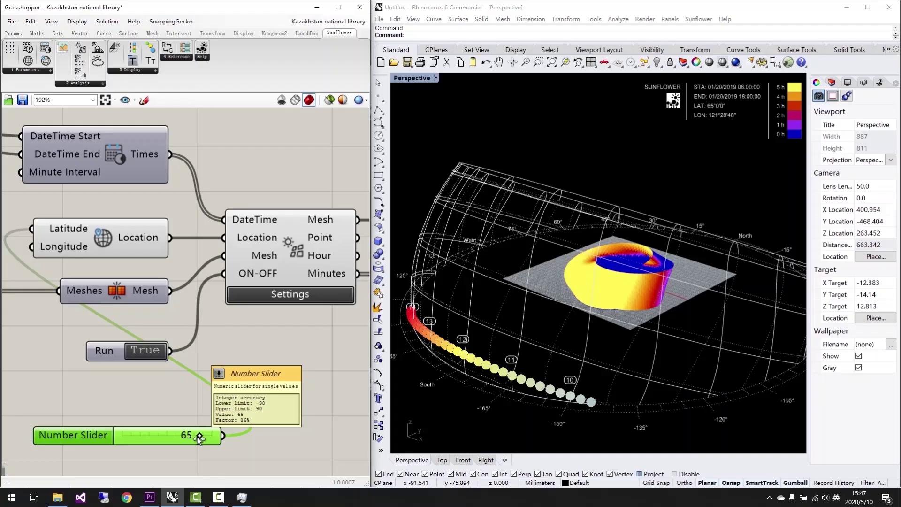